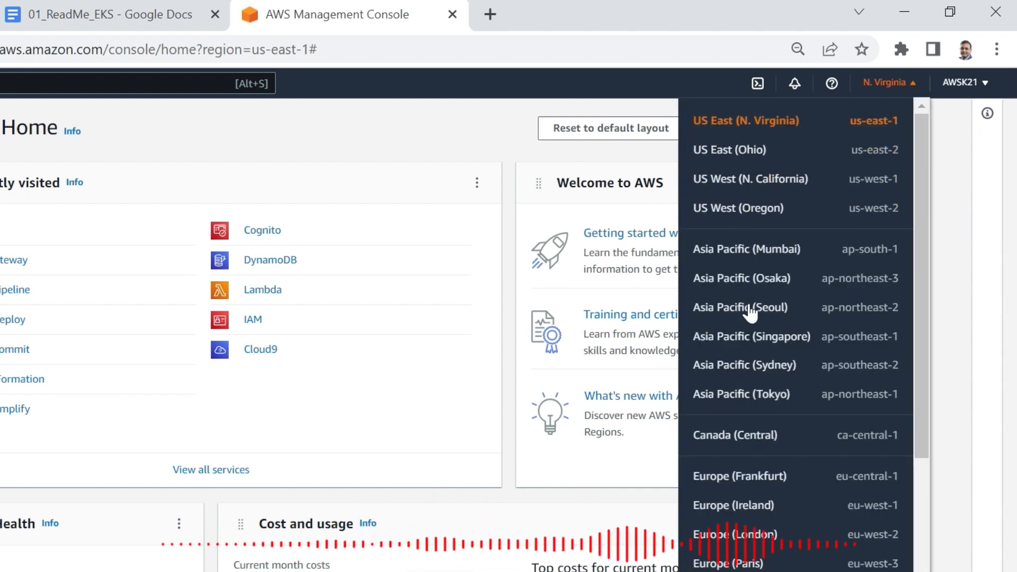
- Switch the AWS console region to Europe (London) and open the Elastic Kubernetes Service through a search for EKS
click(759, 535)
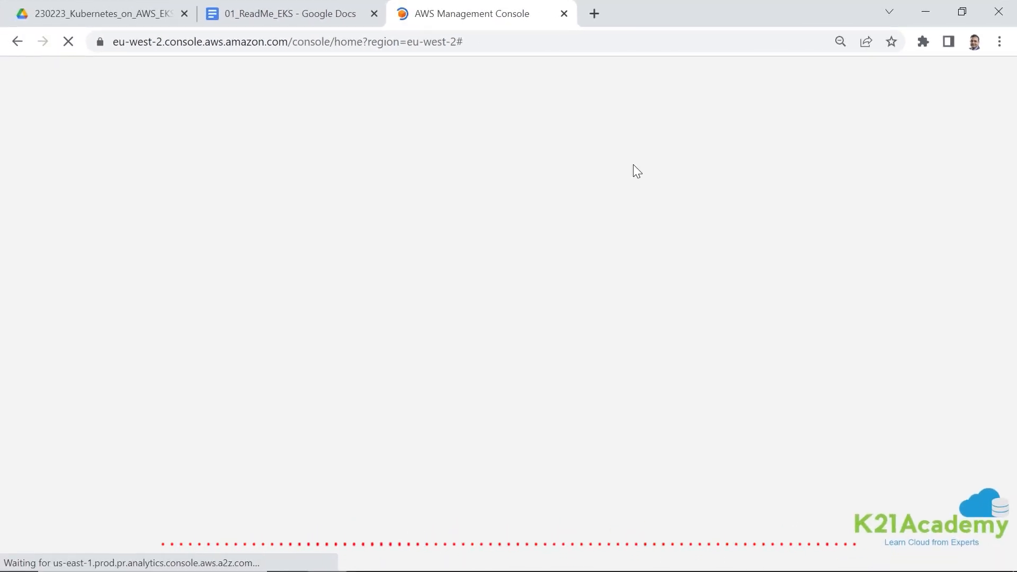
click(192, 70)
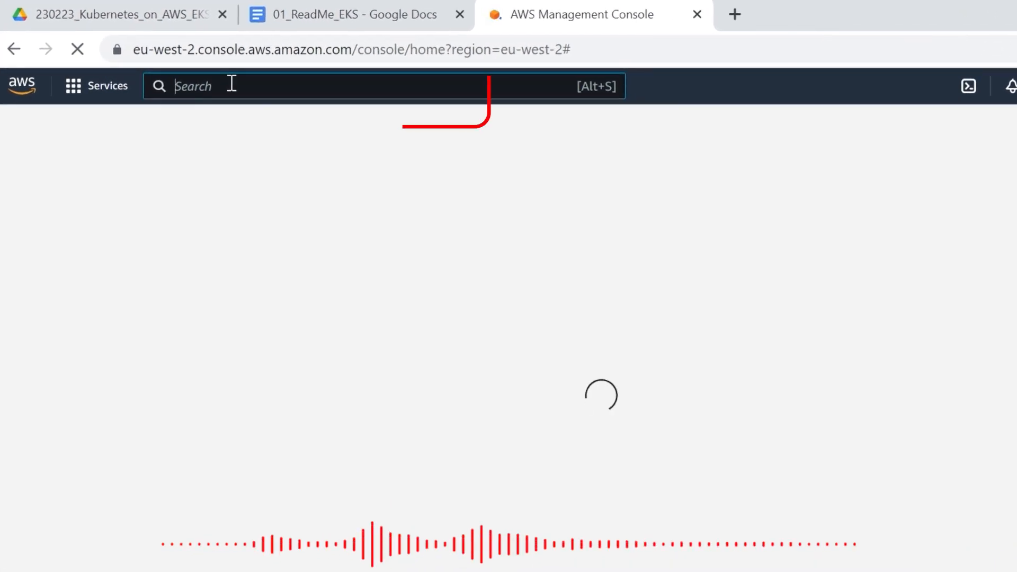
text(EKS)
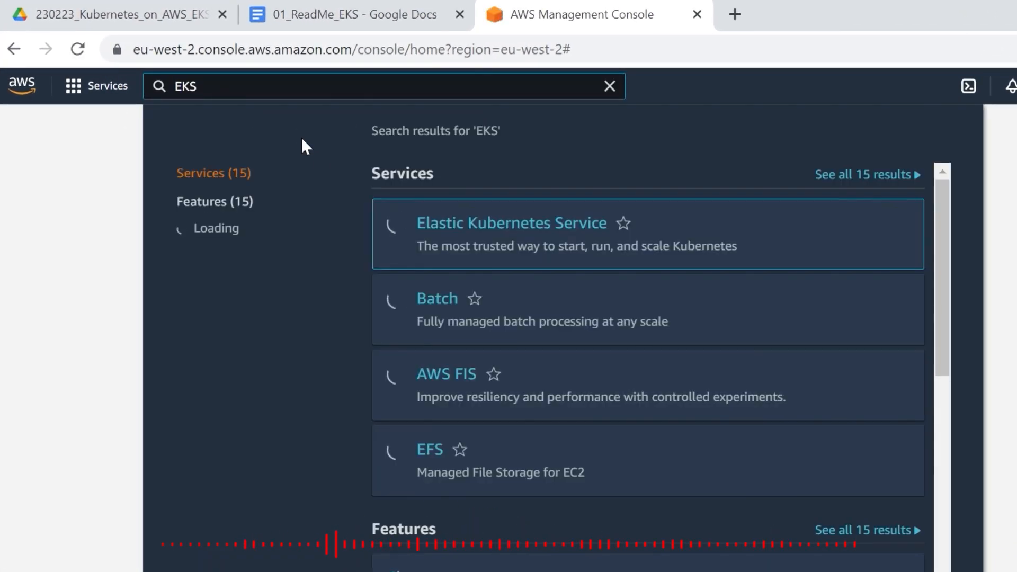
click(471, 227)
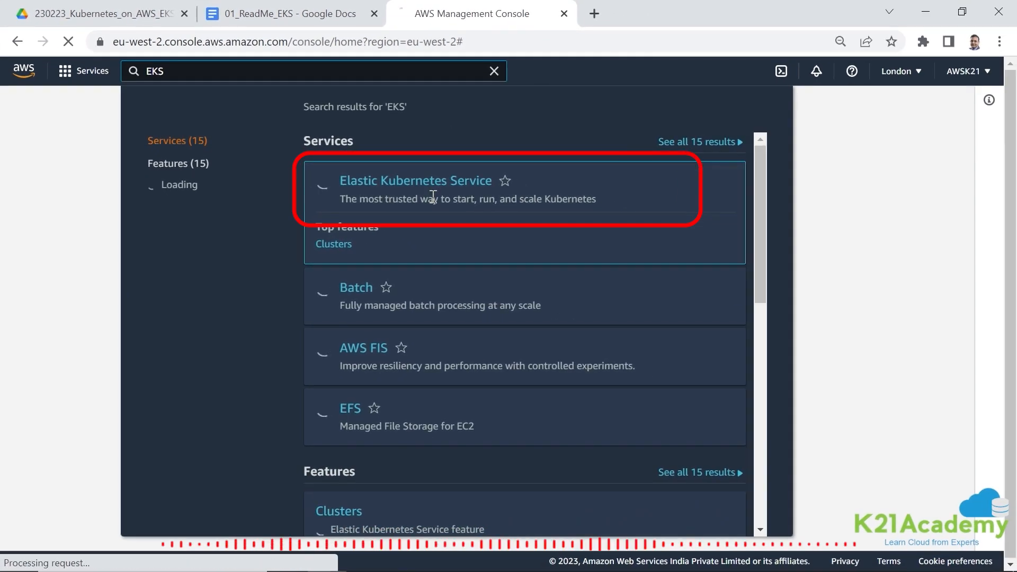
click(447, 189)
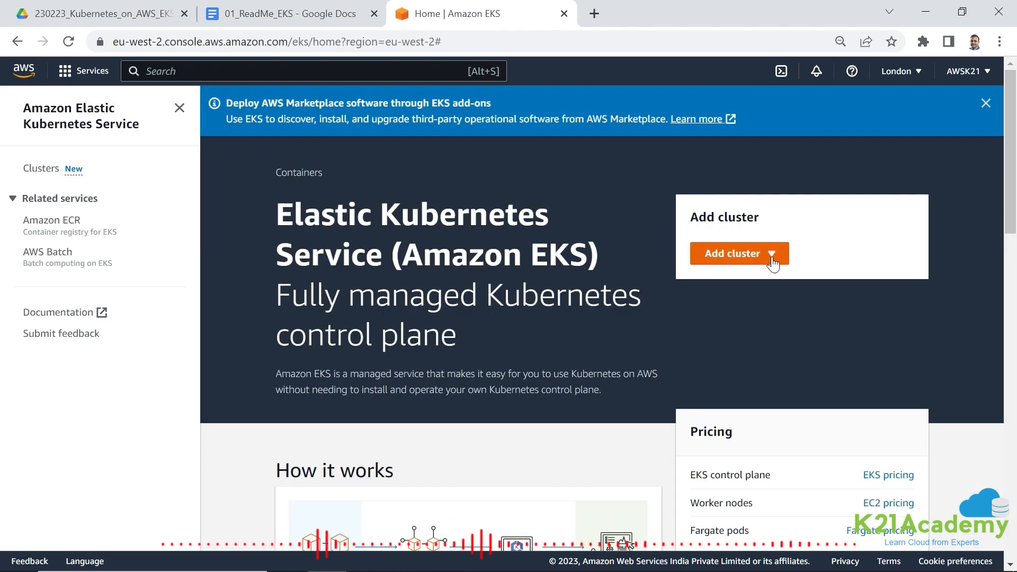
- Show the available options for adding a cluster on the EKS home page
scroll(711, 349, down, 2)
click(762, 177)
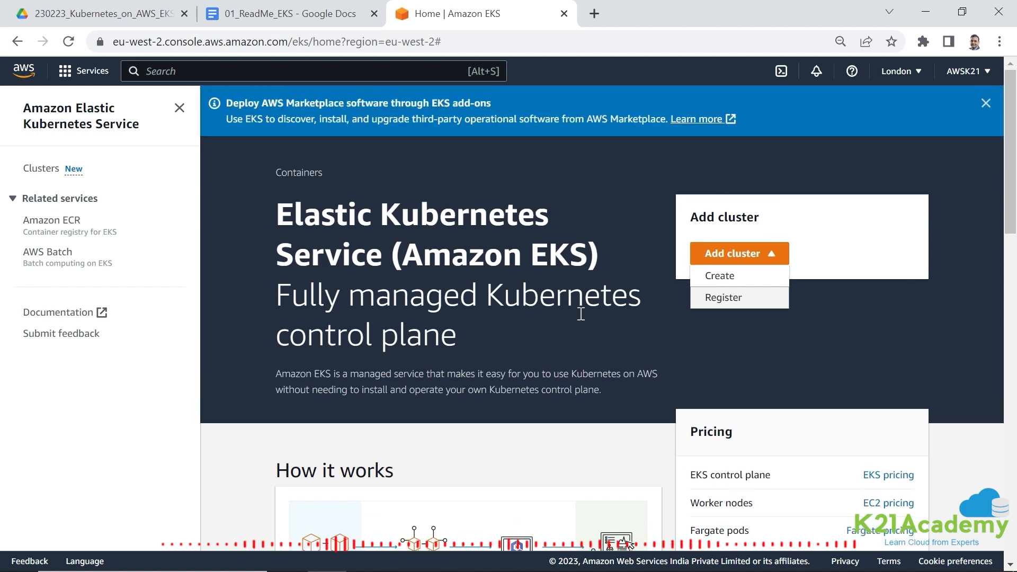
- Open the EKS, EC2 and Fargate pricing pages from the EKS home page, each in its own new browser tab
scroll(744, 302, down, 1)
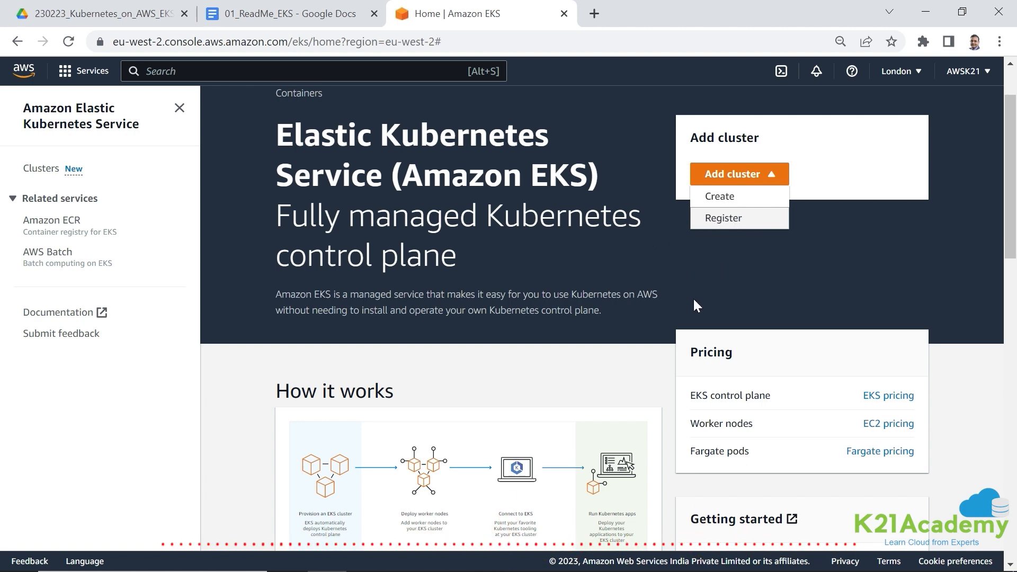
scroll(683, 318, down, 2)
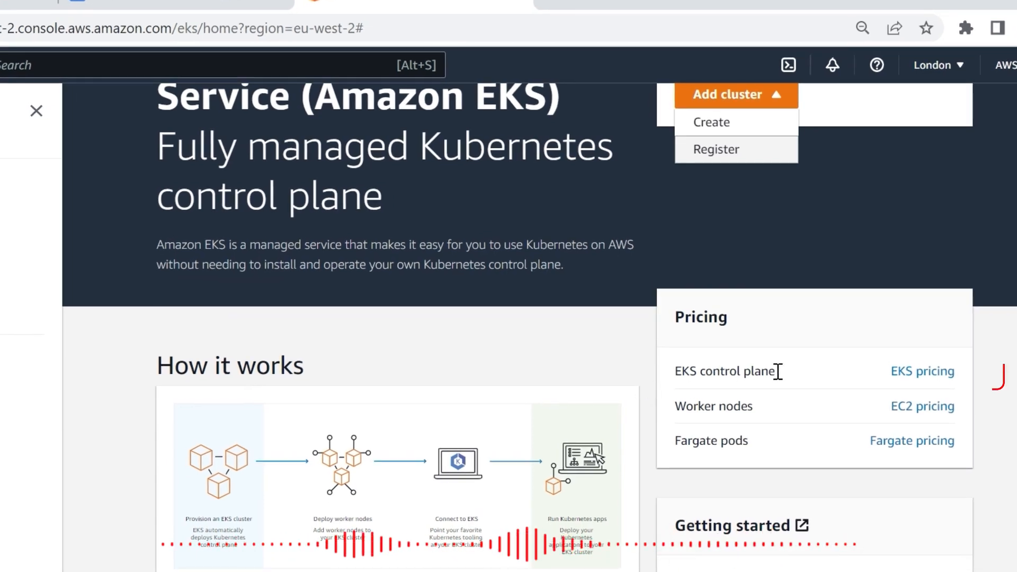
right_click(913, 375)
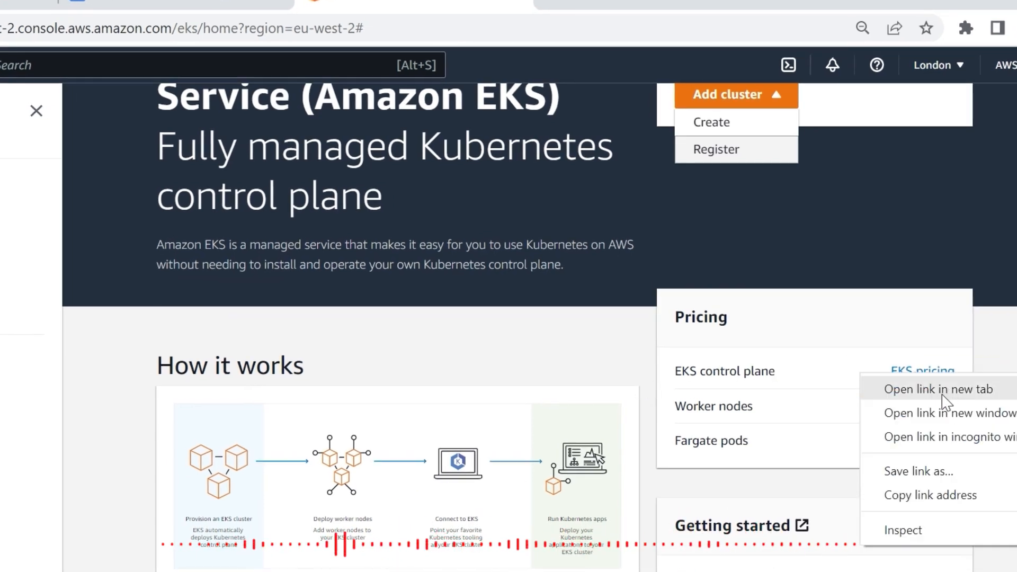
click(942, 395)
right_click(918, 408)
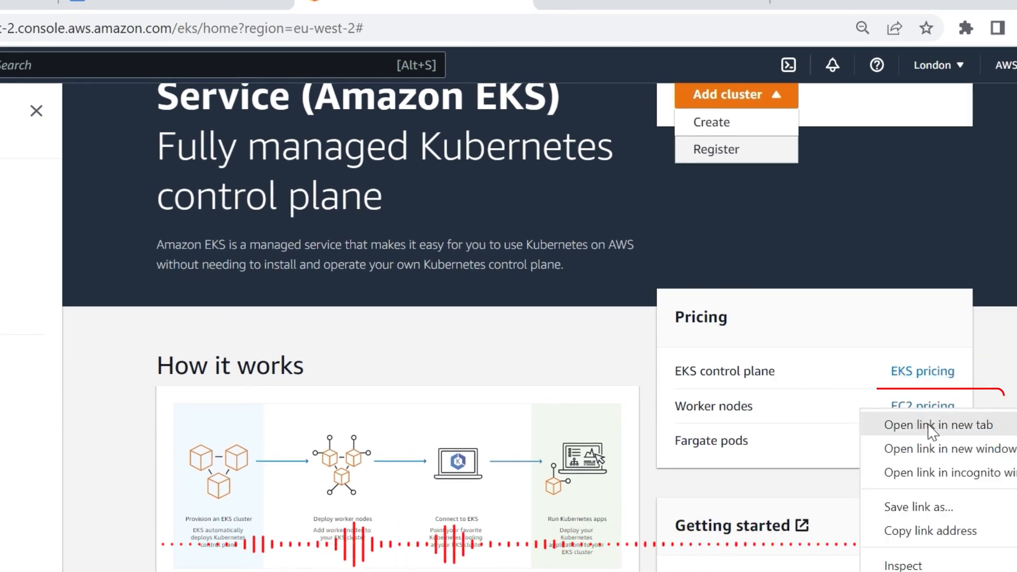
click(932, 426)
right_click(903, 449)
click(924, 456)
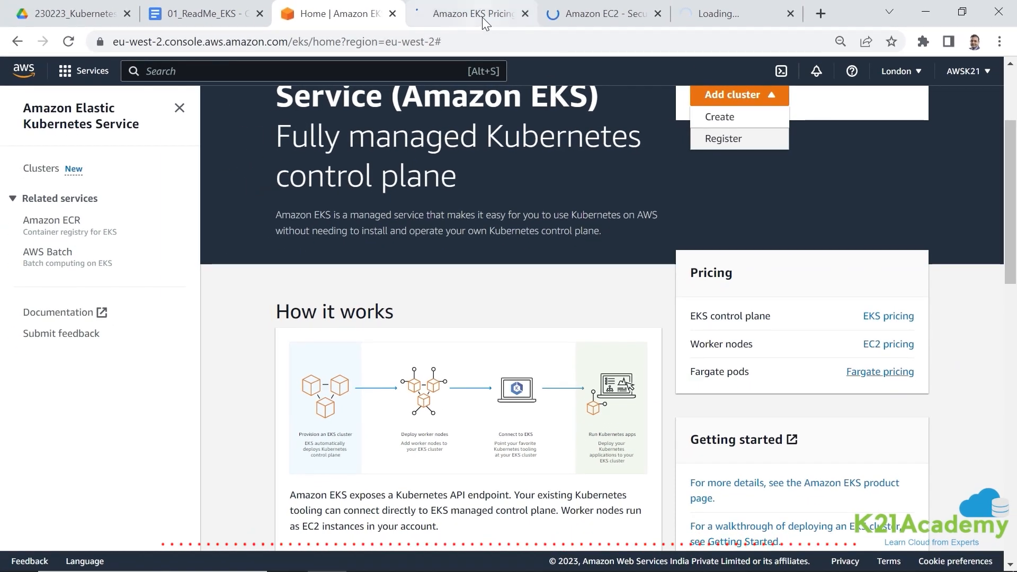
- Look through the Amazon EKS pricing page
click(482, 17)
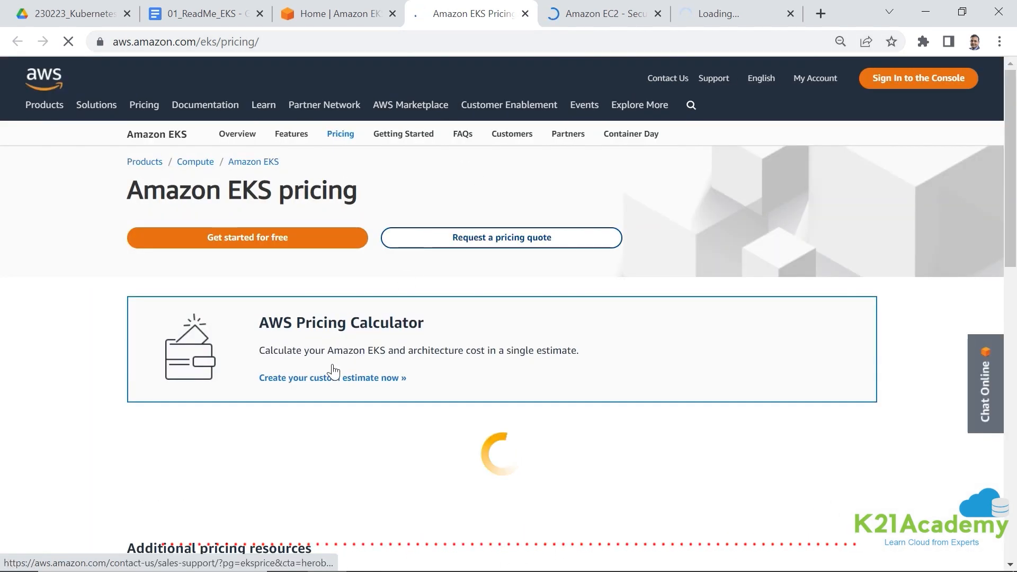
scroll(352, 312, down, 3)
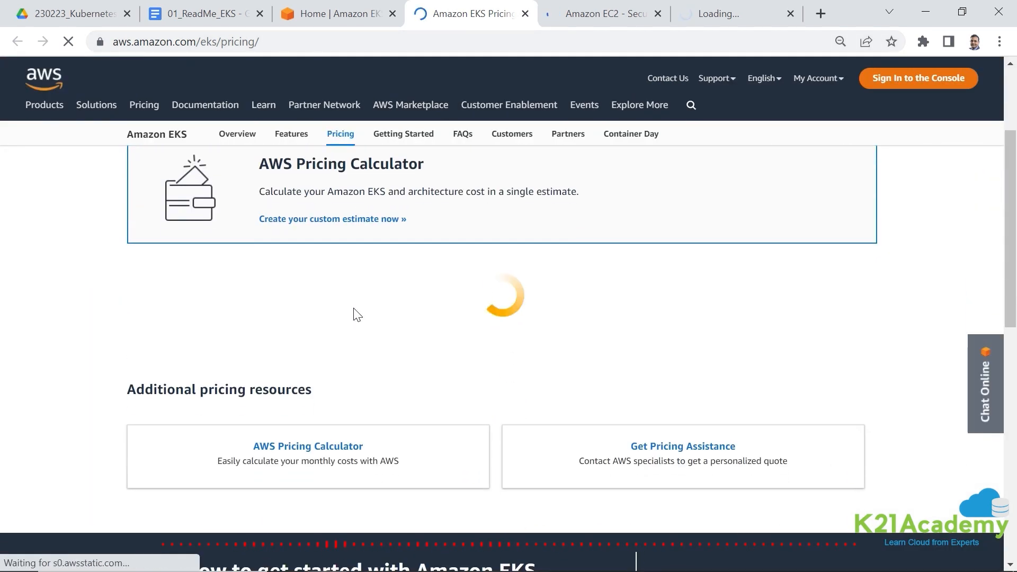
scroll(357, 315, up, 3)
- Return to the EKS console page and open the Billing service to view the account's charges
click(357, 13)
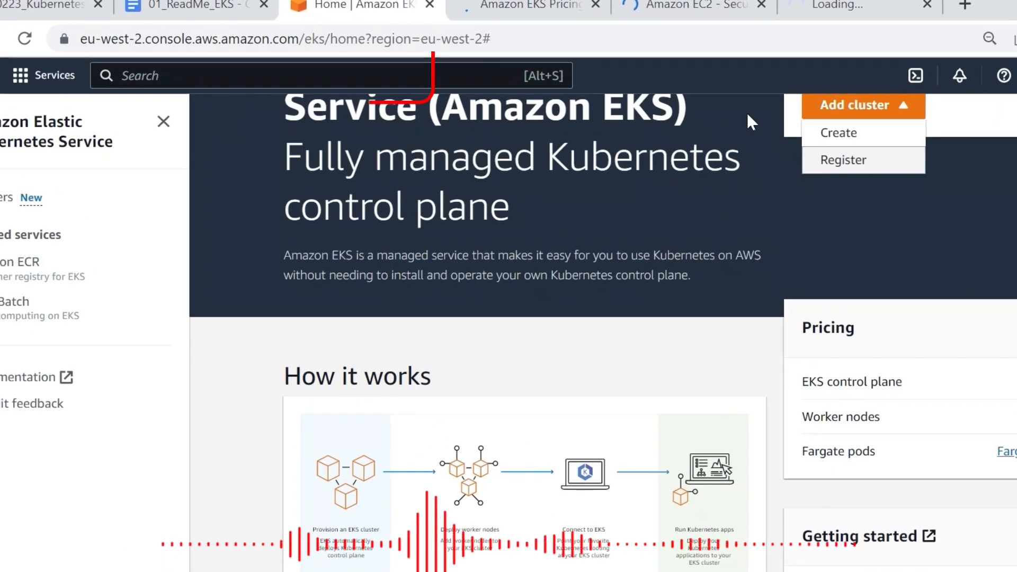
click(376, 77)
text(bil)
text(lin)
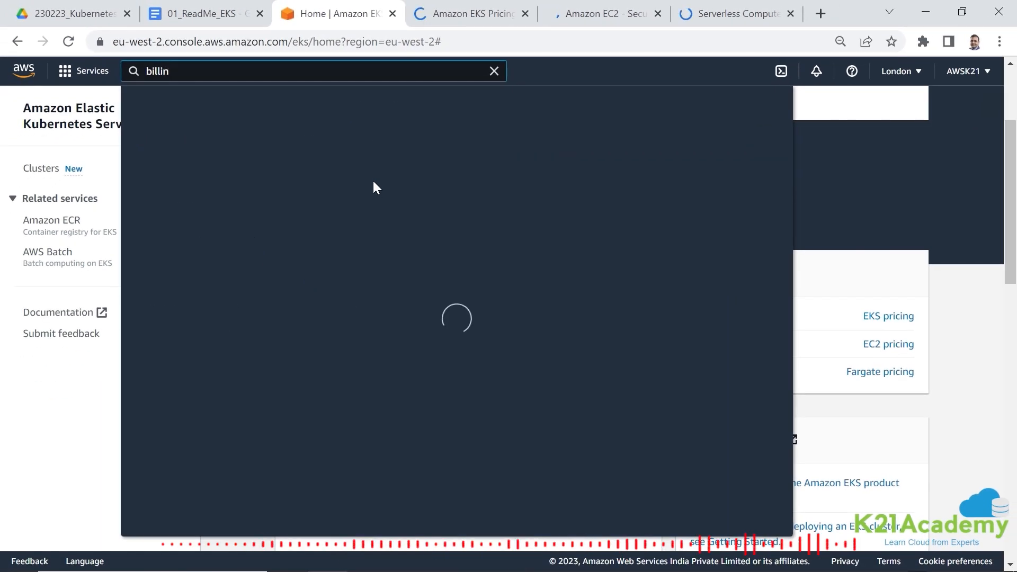
text(g)
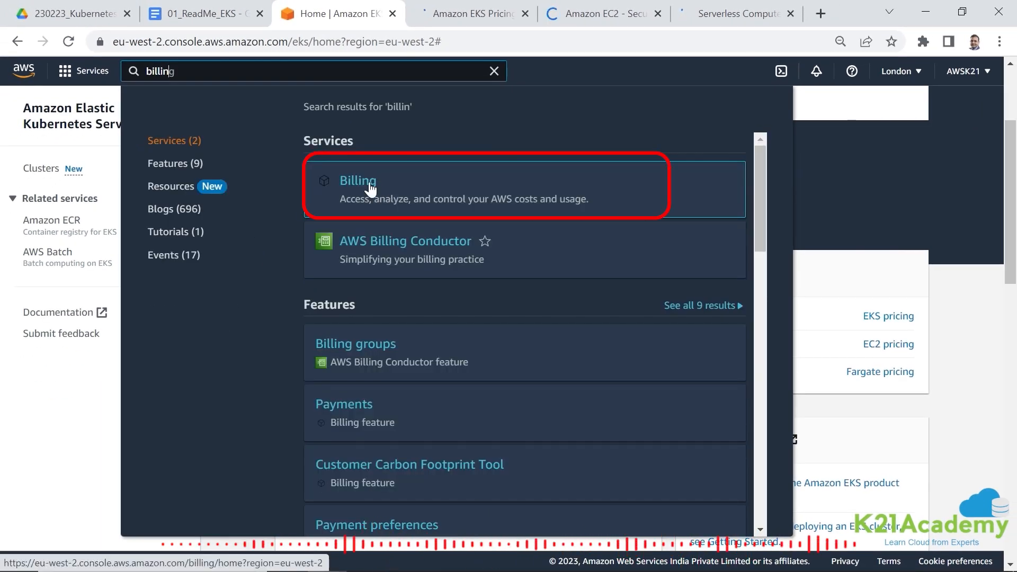
click(370, 185)
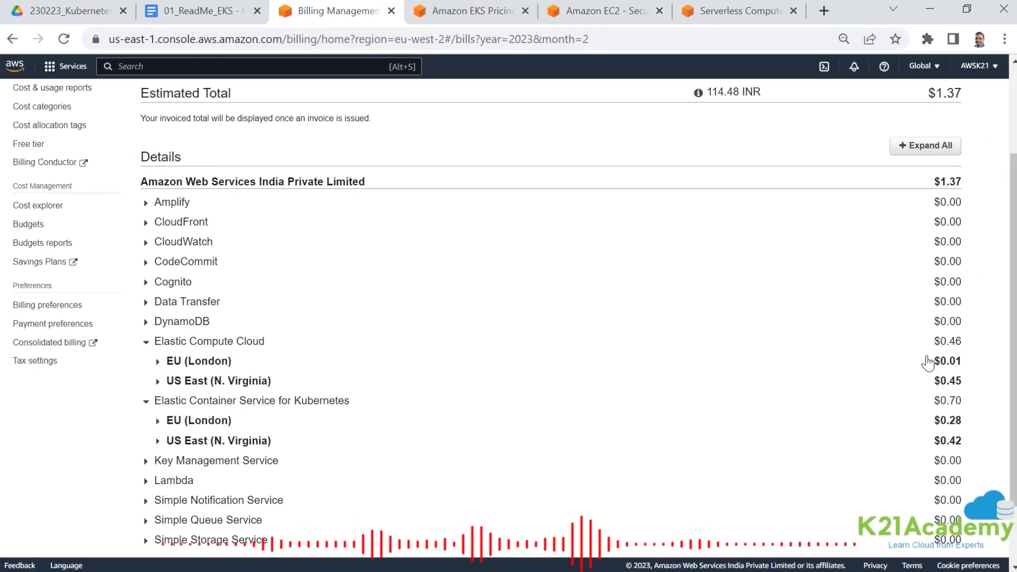
- Examine the Amazon EKS pricing text, highlighting the hourly cluster charge and the Amazon EC2 running option
click(467, 14)
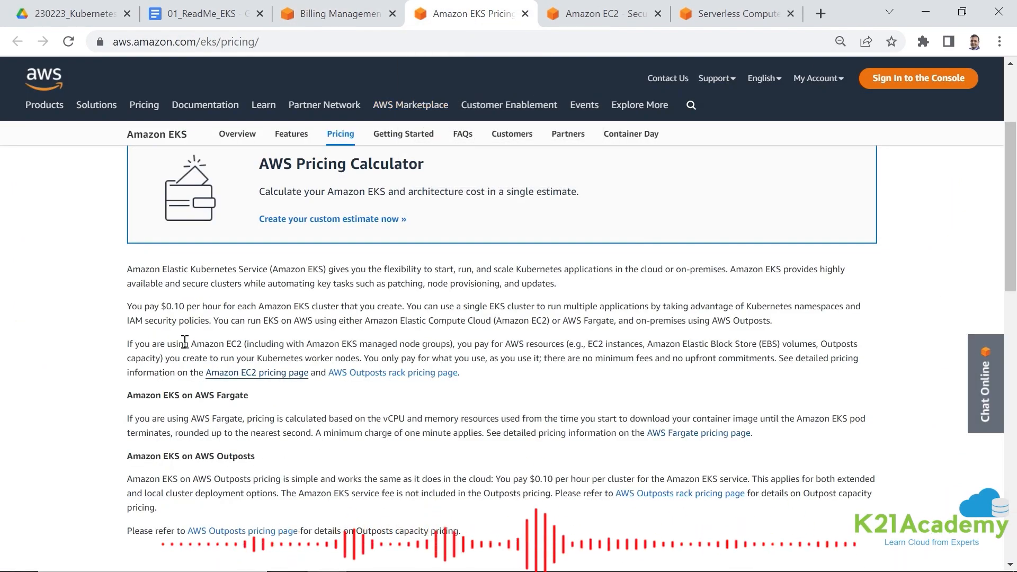
drag(134, 312, 565, 307)
click(195, 307)
click(213, 310)
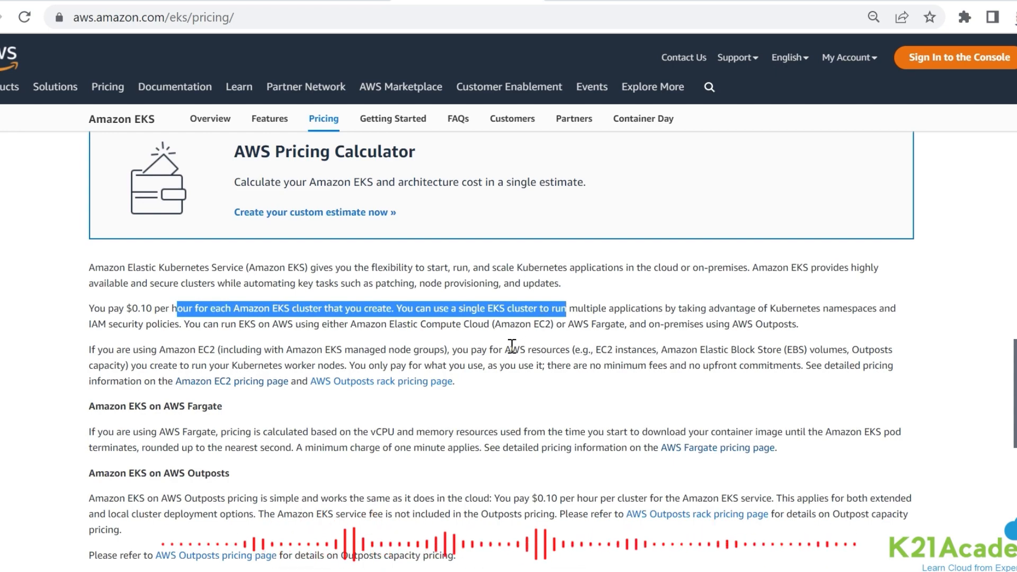
drag(459, 329, 534, 329)
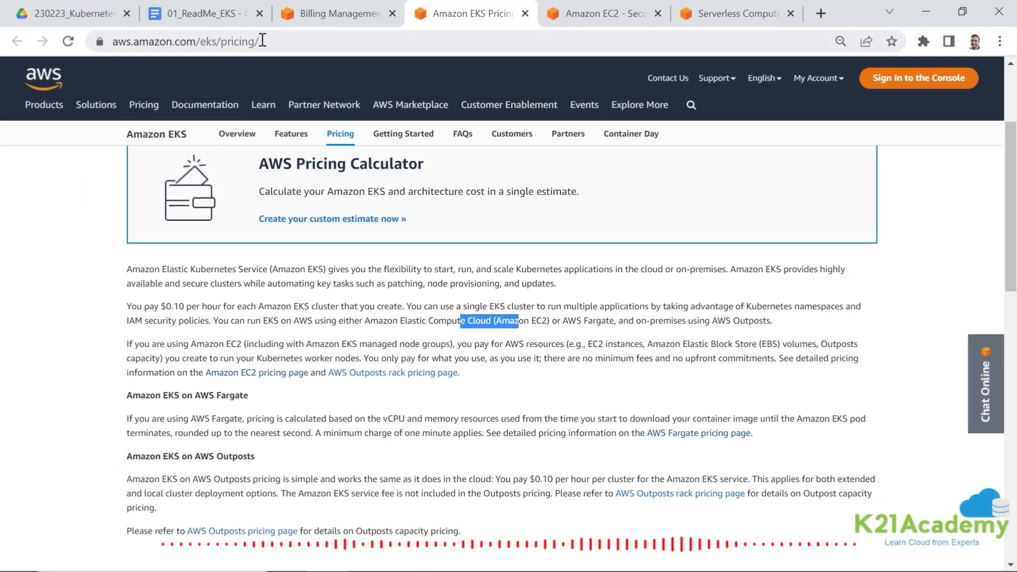
- Go back from the pricing page to the billing page and open the Elastic Kubernetes Service
click(338, 17)
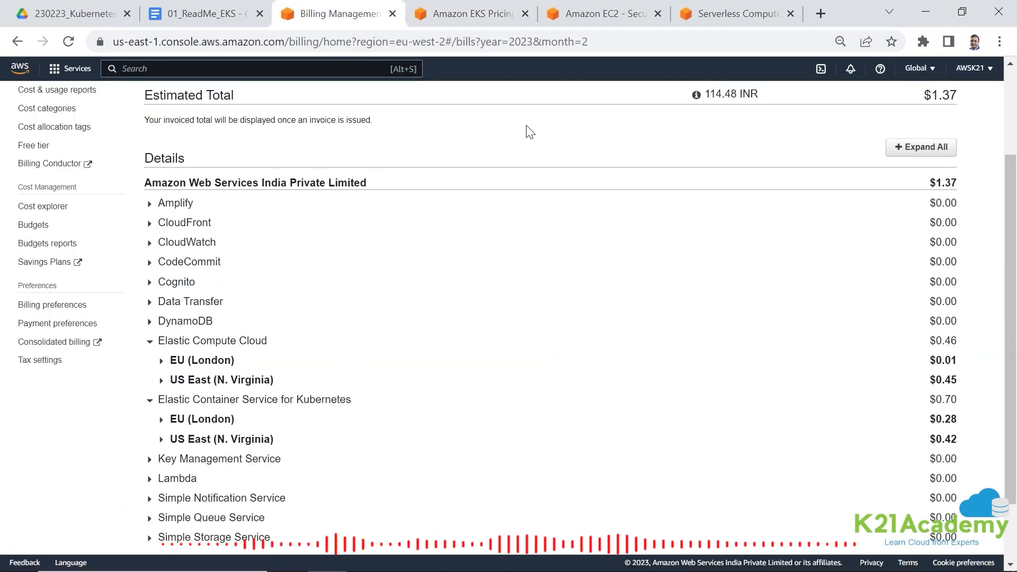
click(219, 74)
text(EKS)
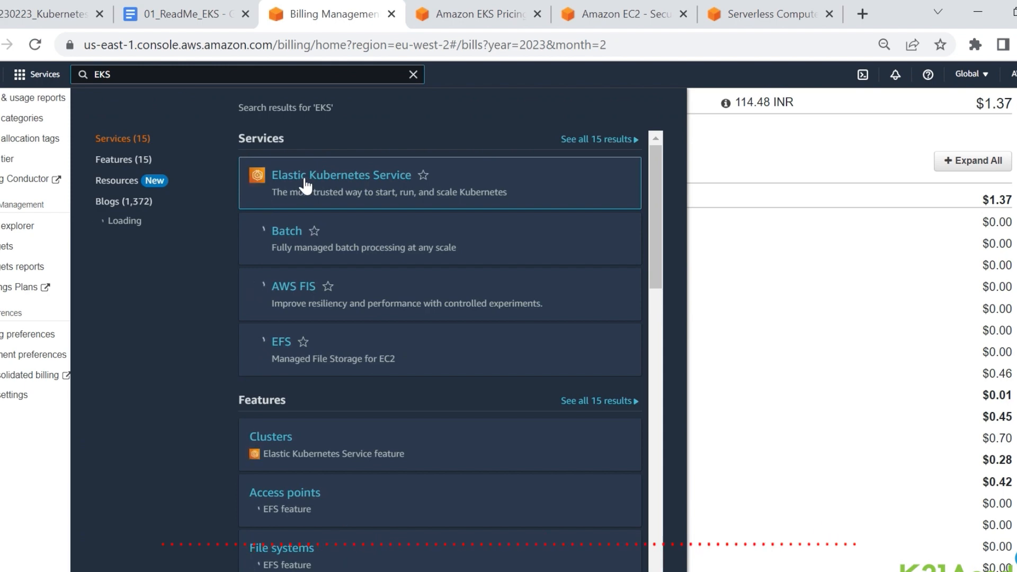
click(306, 186)
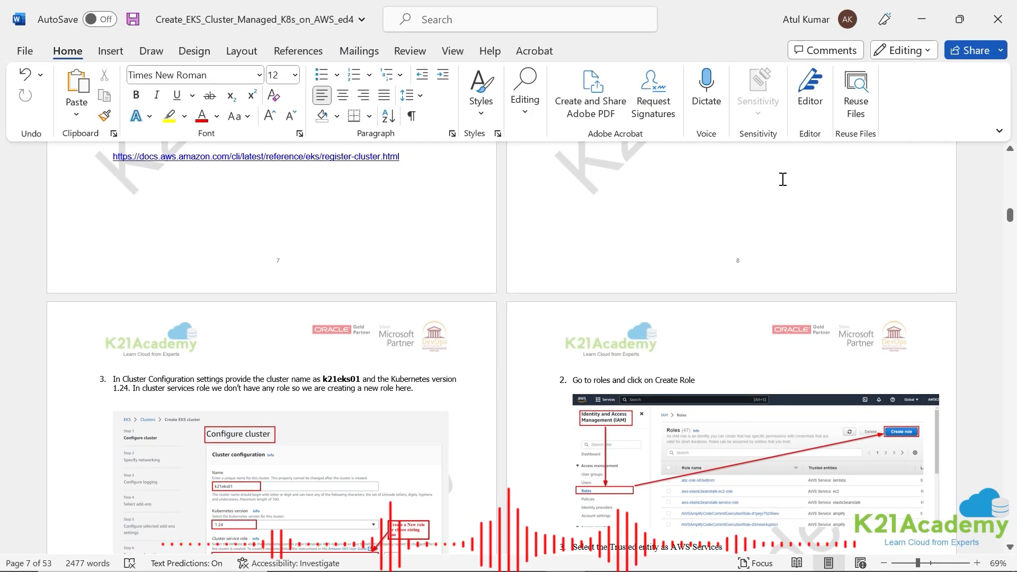
- Check the cluster configuration instructions in the Word guide Create_EKS_Cluster_Managed_K8s_on_AWS_ed4 and return to the browser
scroll(778, 177, up, 3)
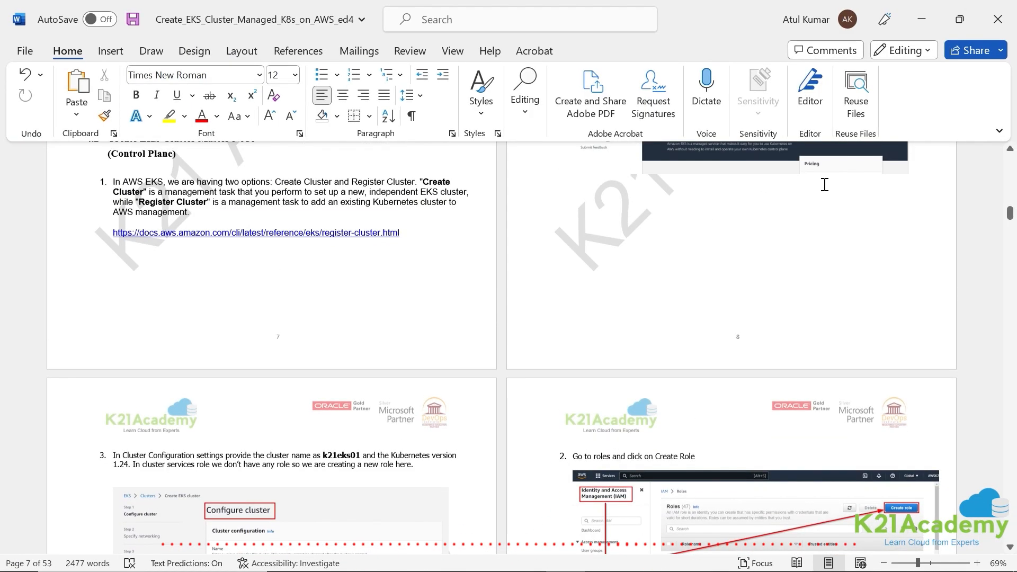
scroll(814, 196, down, 4)
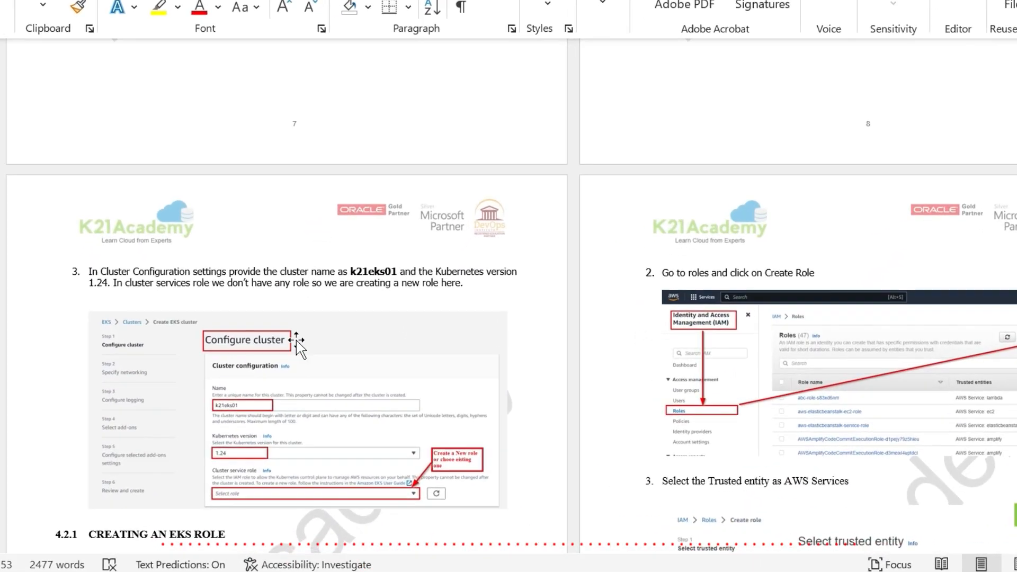
key(alt+Tab)
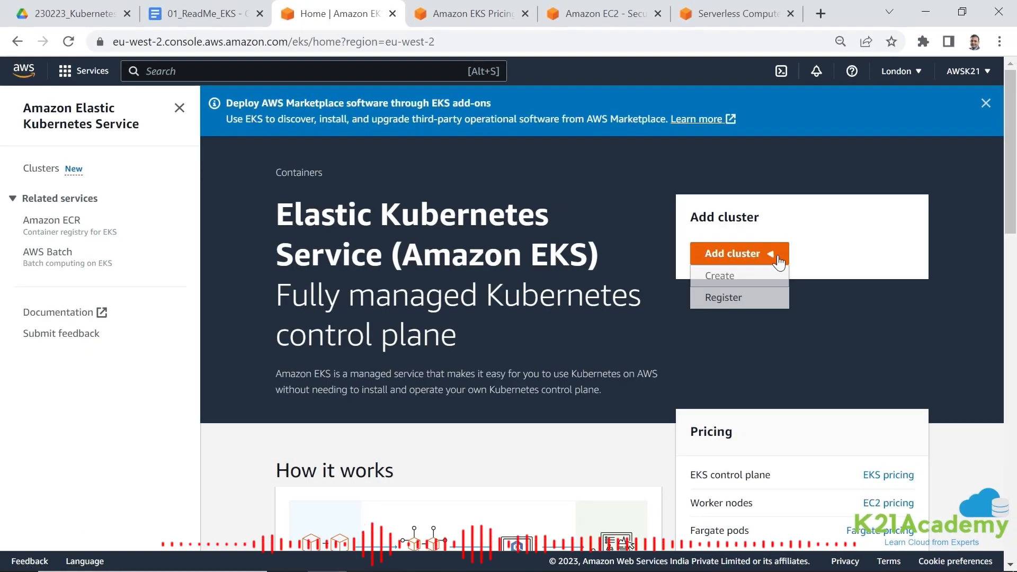
- Start creating a new EKS cluster and name it k21eks01, as given in the Word guide
click(719, 276)
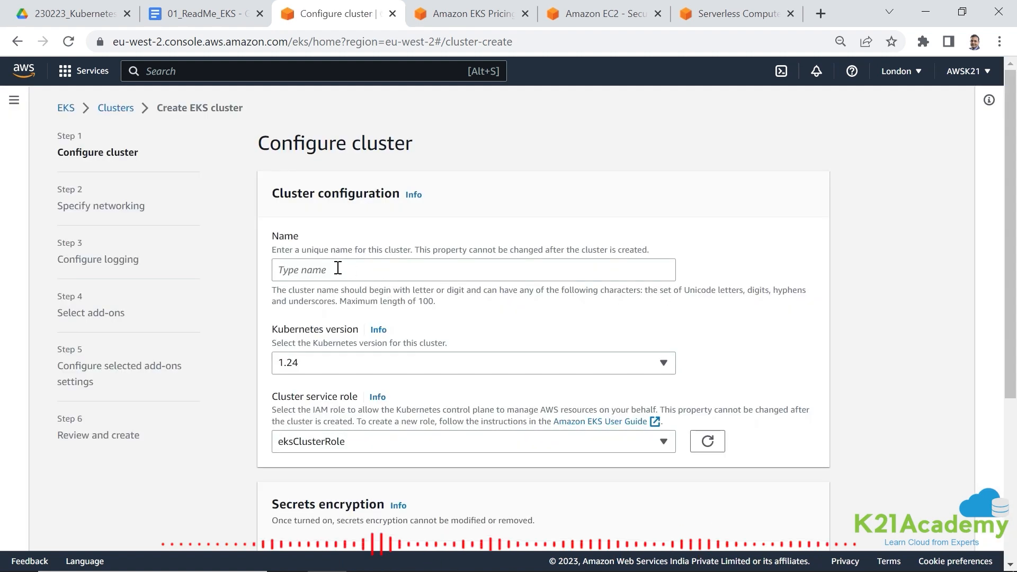
click(318, 273)
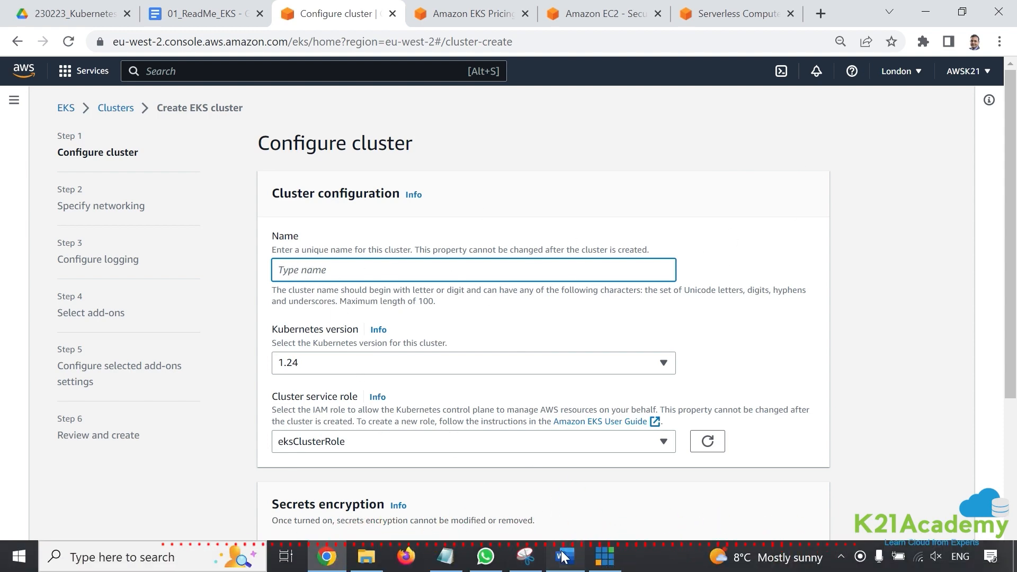
click(564, 556)
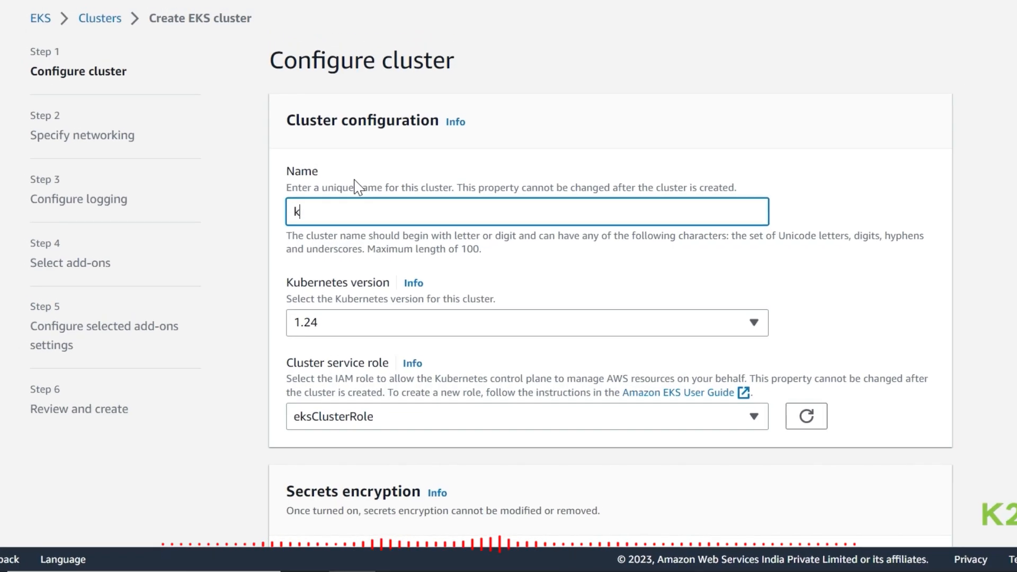
text(21eks01)
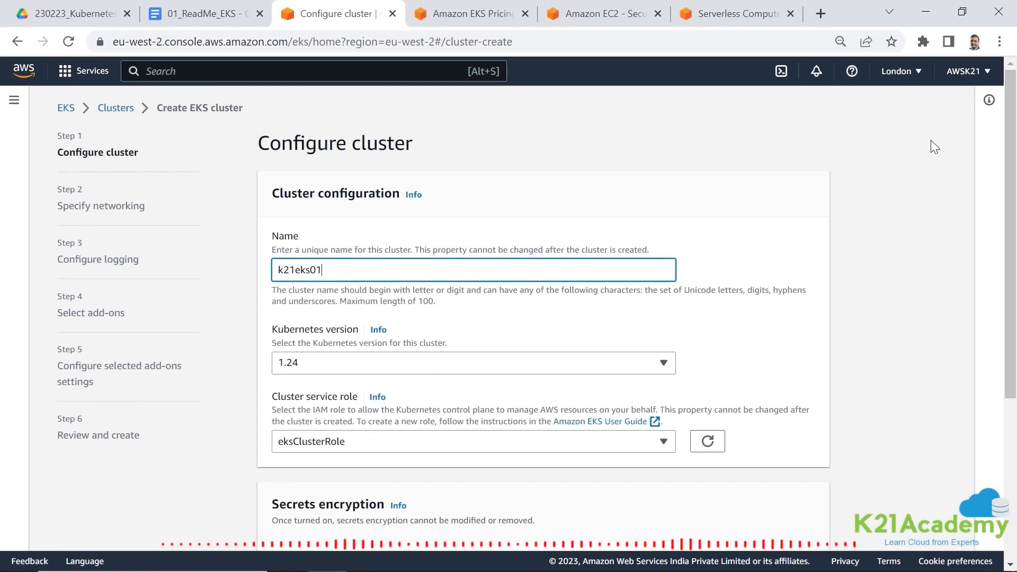
- Verify in the region list that Europe (London) is the region used for the cluster
click(919, 77)
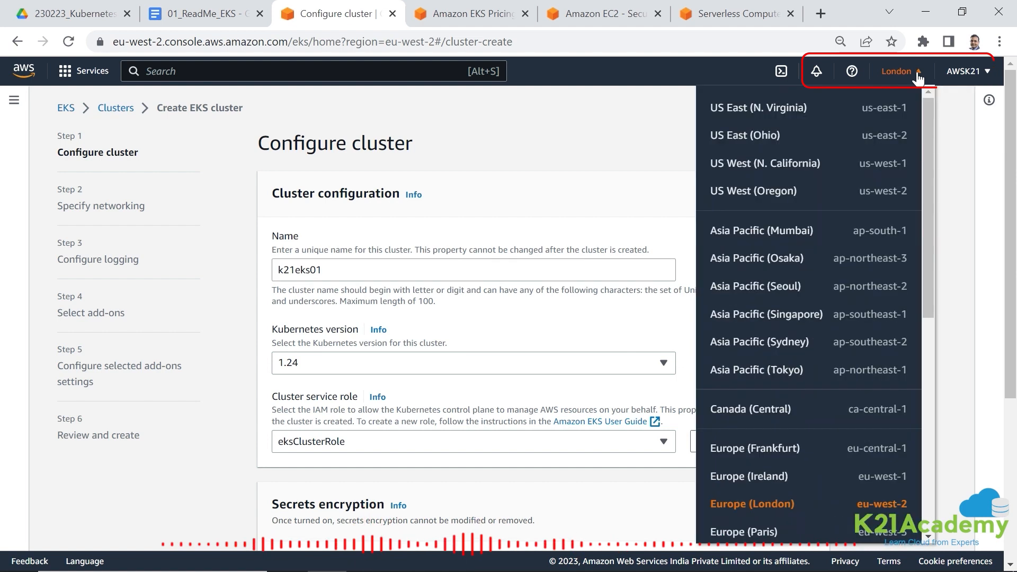
drag(926, 140, 924, 168)
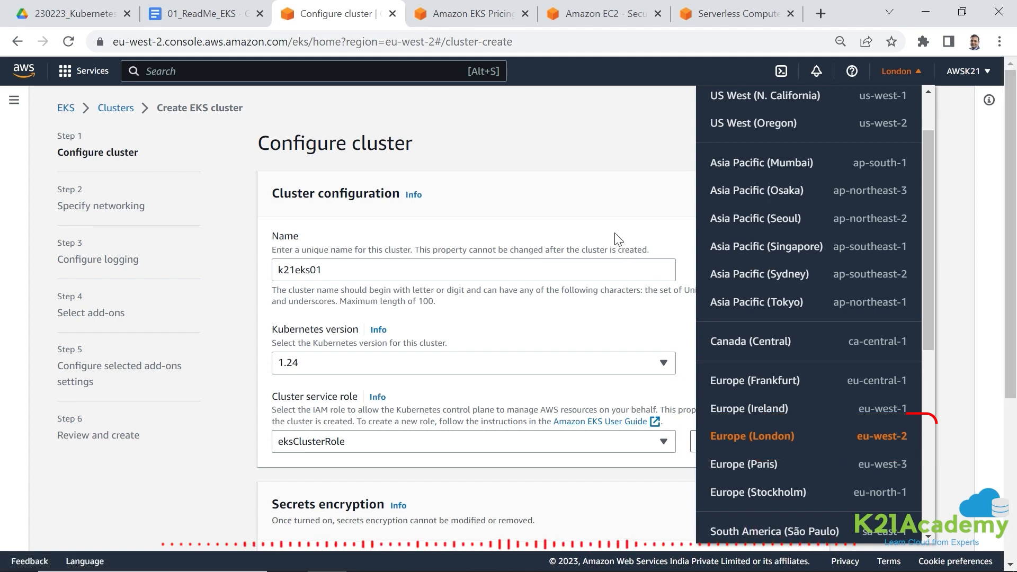
click(900, 444)
scroll(431, 295, down, 2)
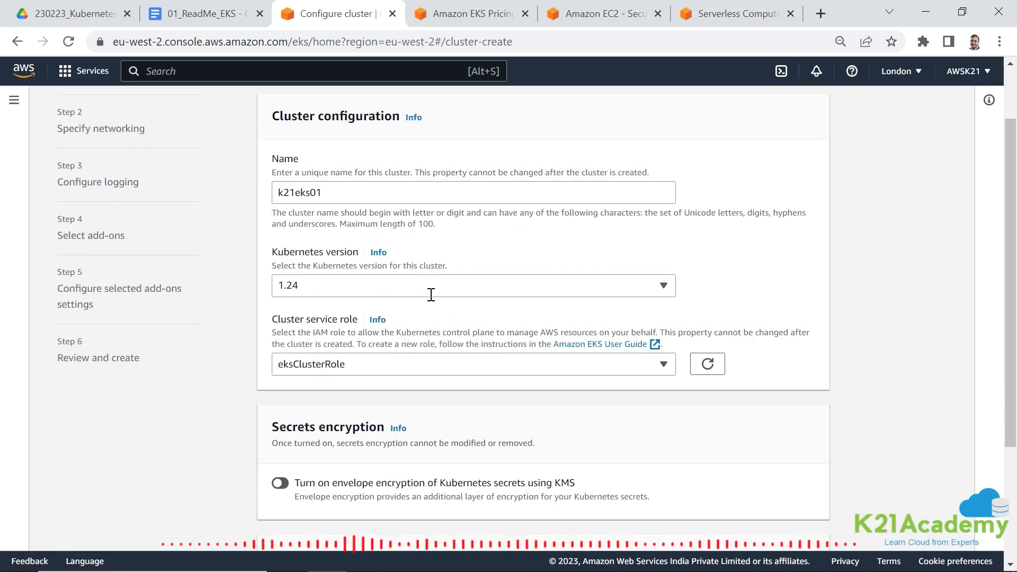
- Review the Kubernetes versions offered for the cluster, keeping 1.24
click(320, 290)
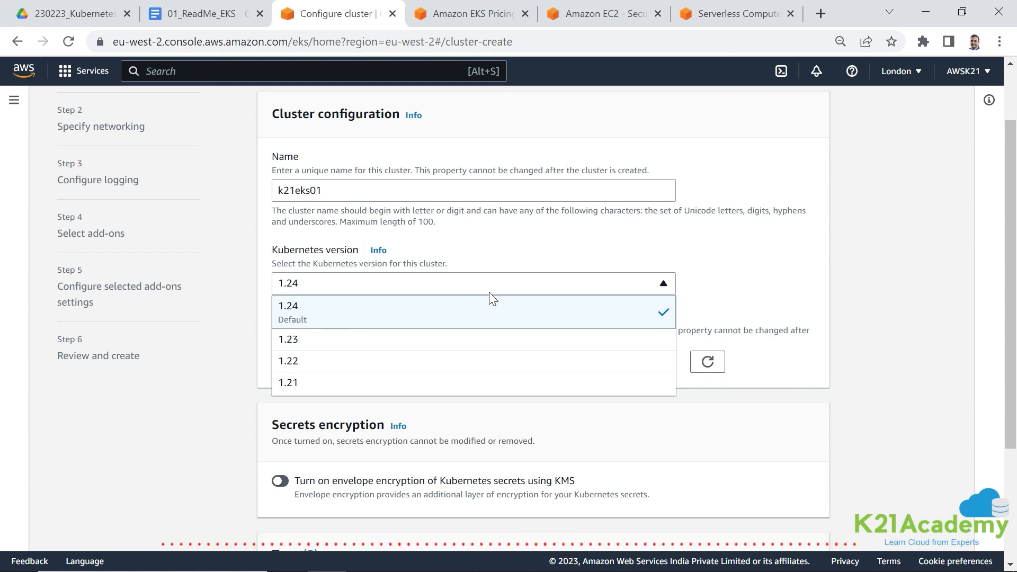
click(552, 240)
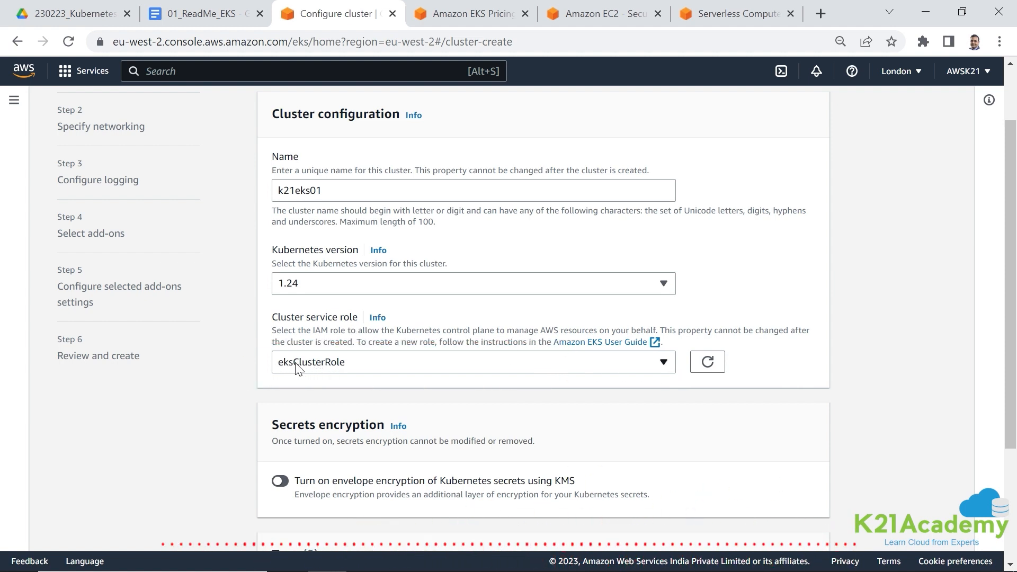
- Switch to the Word guide Create_EKS_Cluster_Managed_K8s_on_AWS_ed4 and read the section on creating an EKS role
mouse_move(521, 569)
click(573, 557)
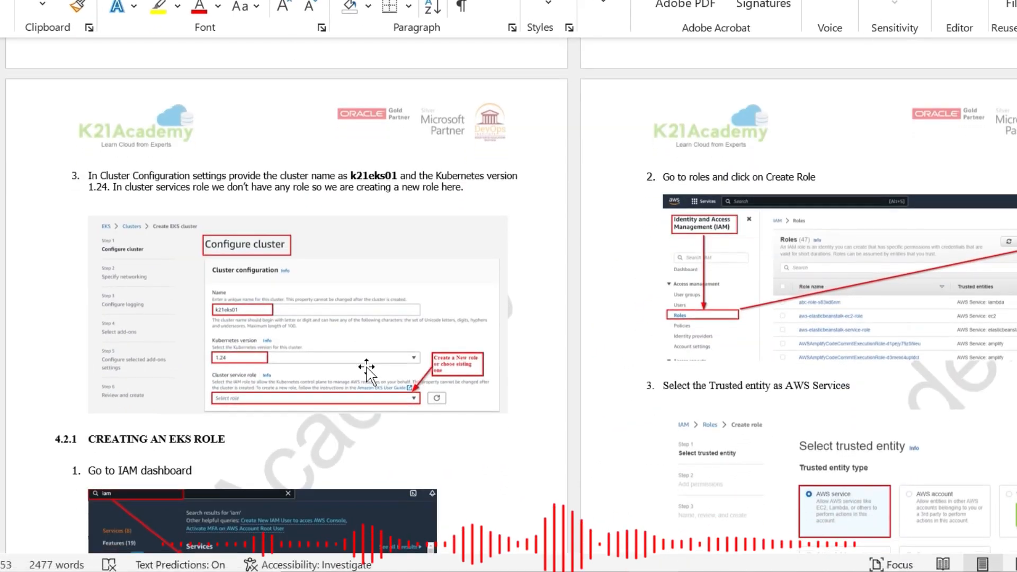
scroll(366, 367, down, 1)
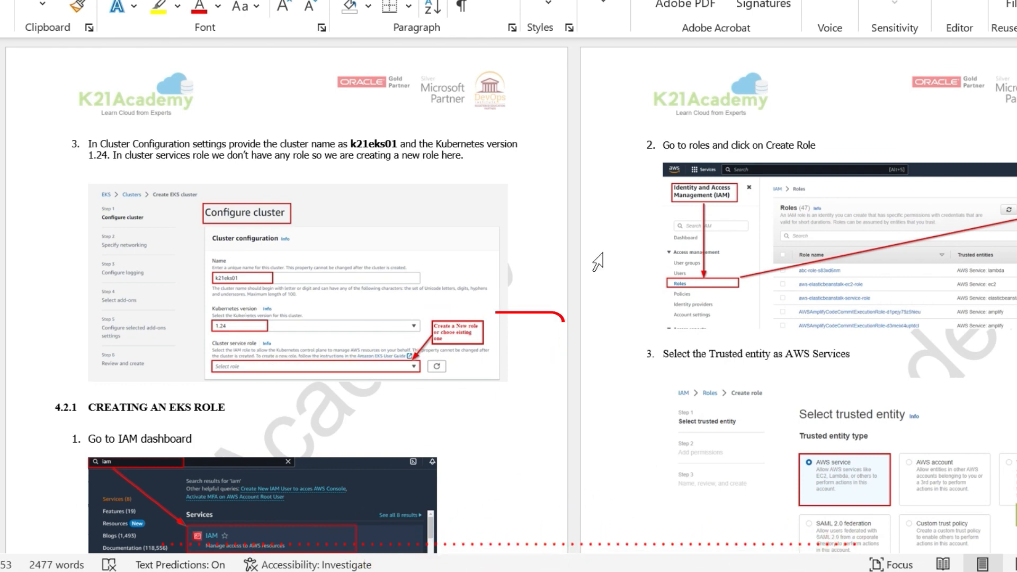
scroll(597, 261, down, 4)
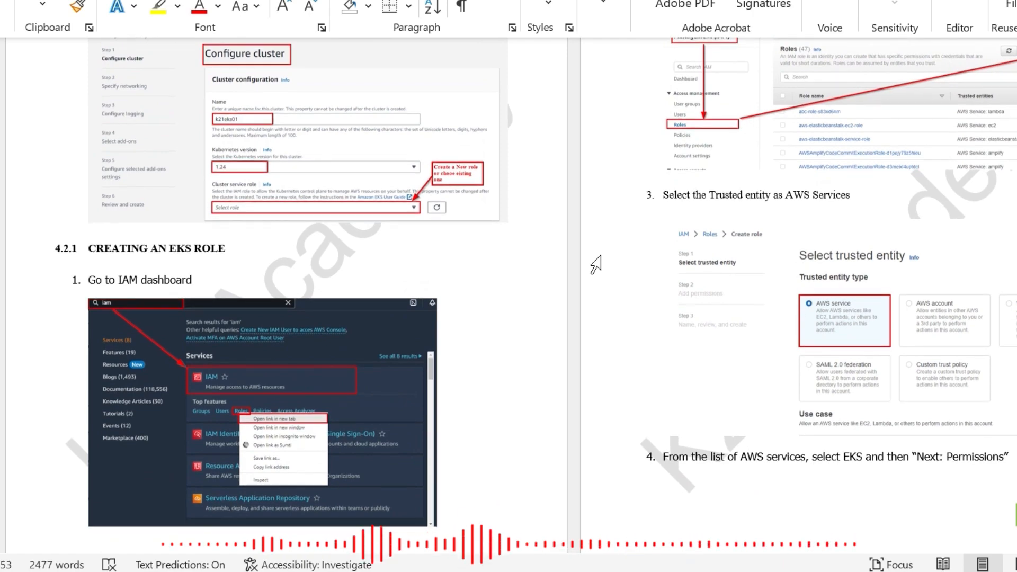
scroll(597, 262, down, 2)
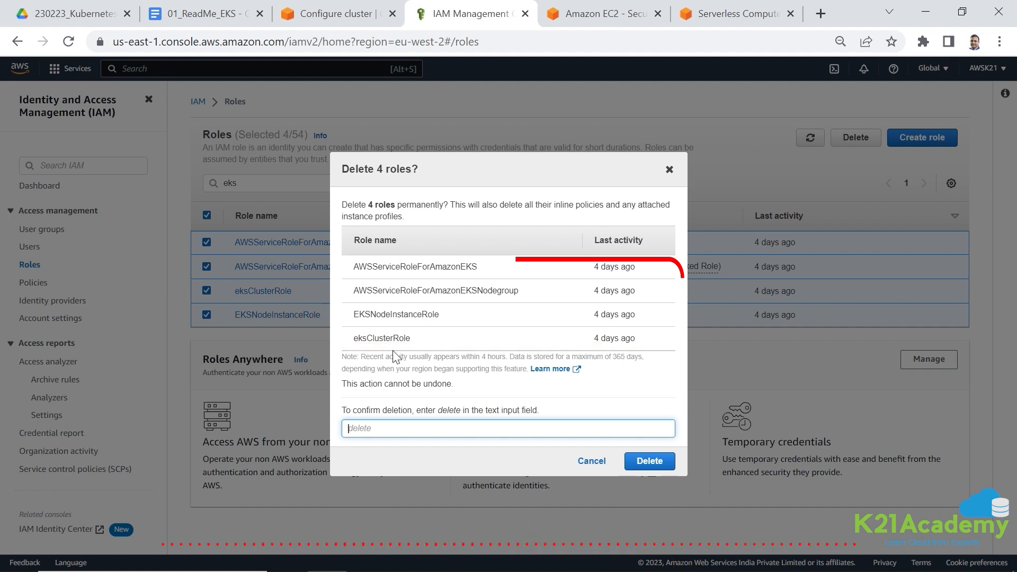
- Confirm the permanent deletion of the four selected EKS-related IAM roles by entering delete
text(delte)
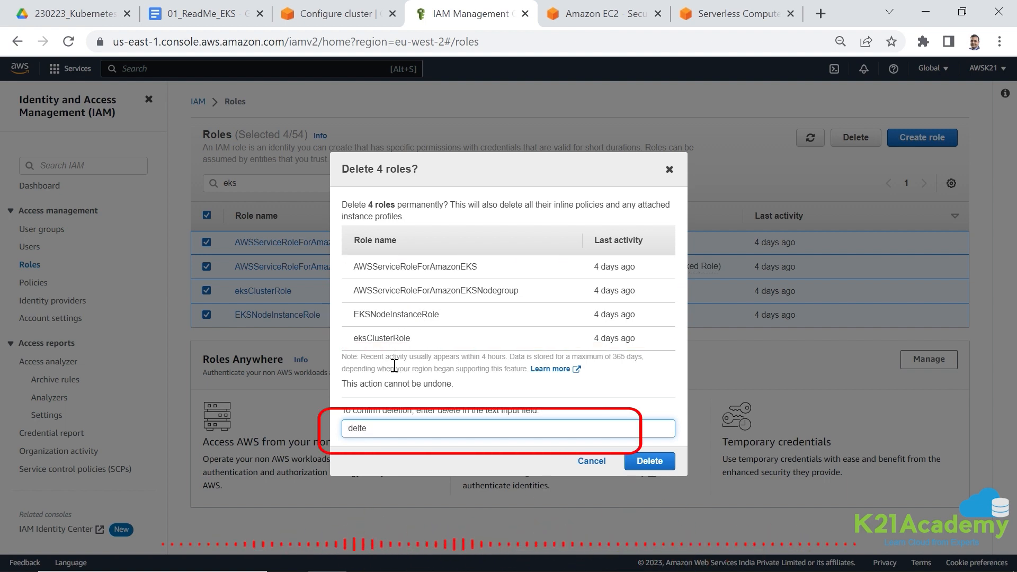
key(BackSpace)
key(BackSpace)
text(ete)
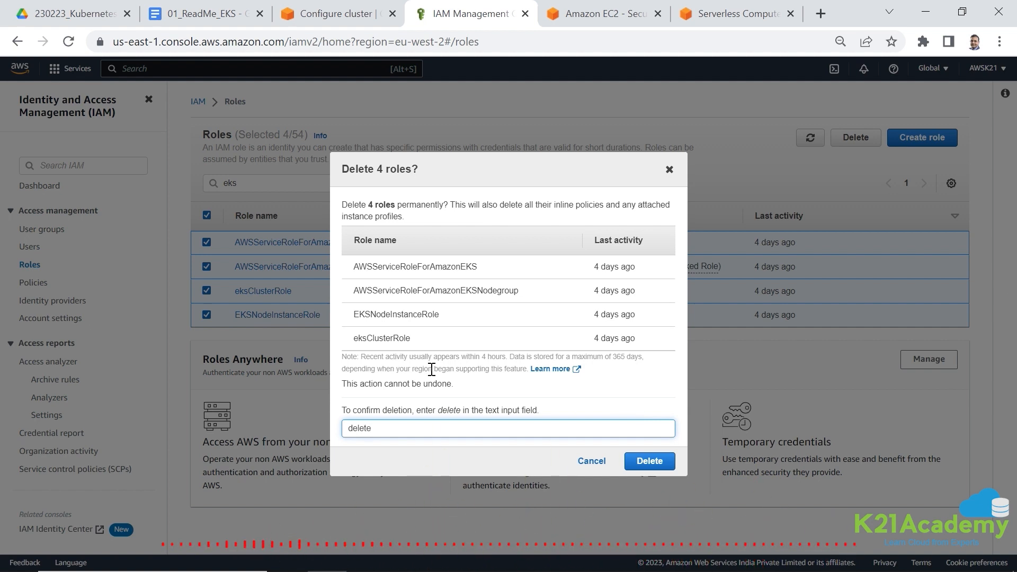
click(644, 462)
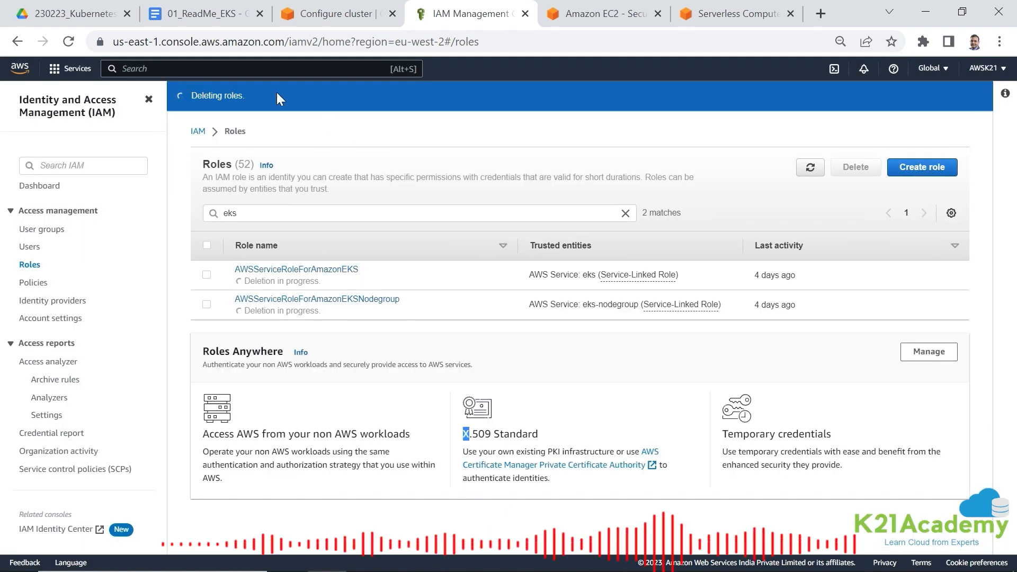
- Search the AWS services for eks and open Elastic Kubernetes Service in place of the IAM roles page
click(182, 65)
text(eks)
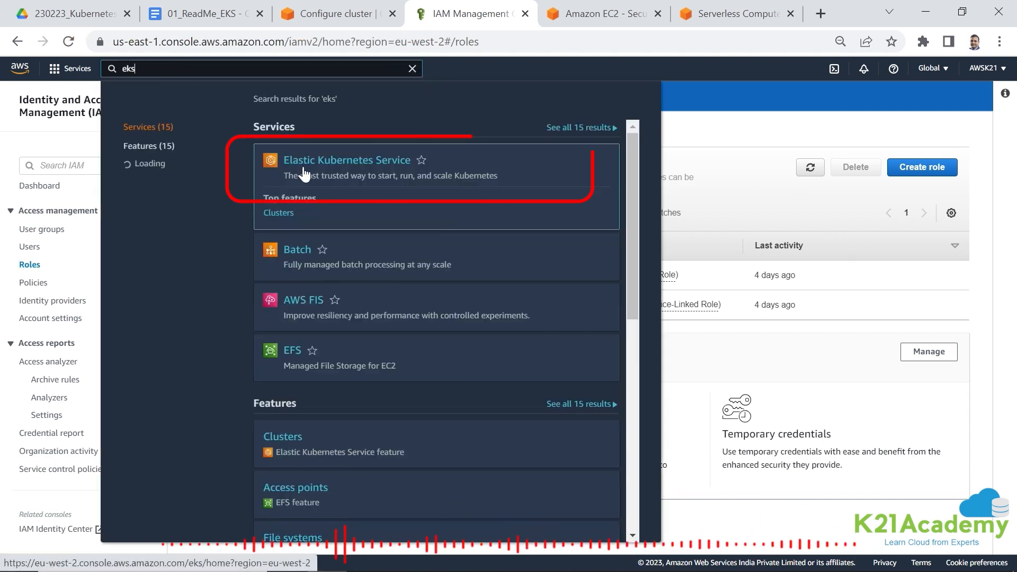
click(304, 173)
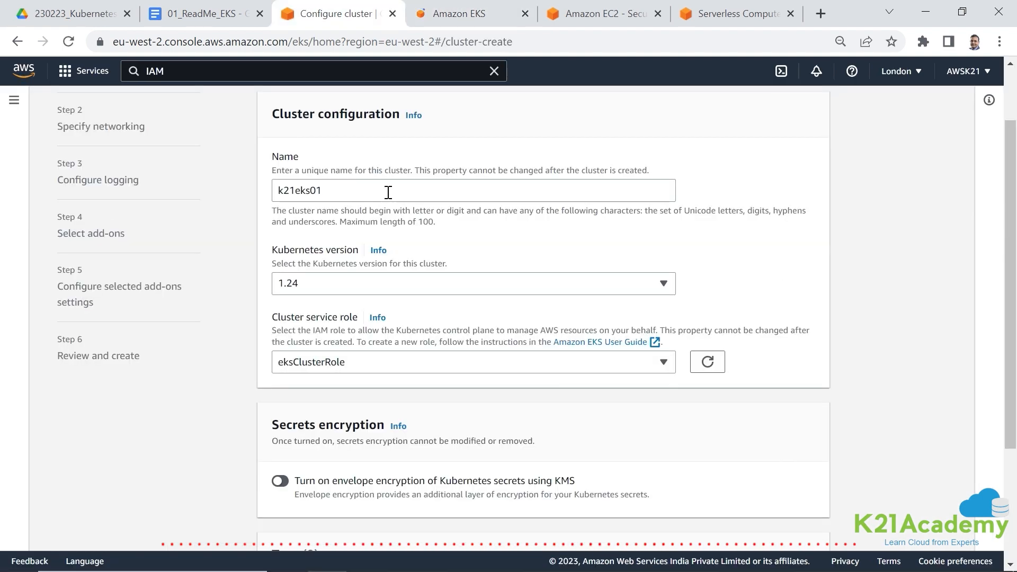
click(436, 17)
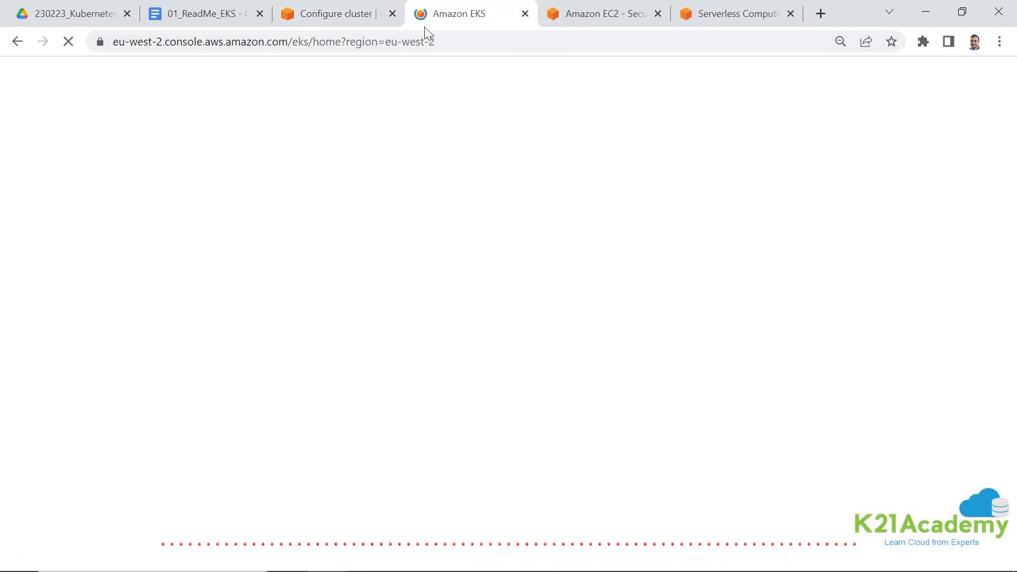
- Refresh the cluster service roles and check which roles a fresh k21eks01 cluster configuration offers
click(331, 17)
click(705, 364)
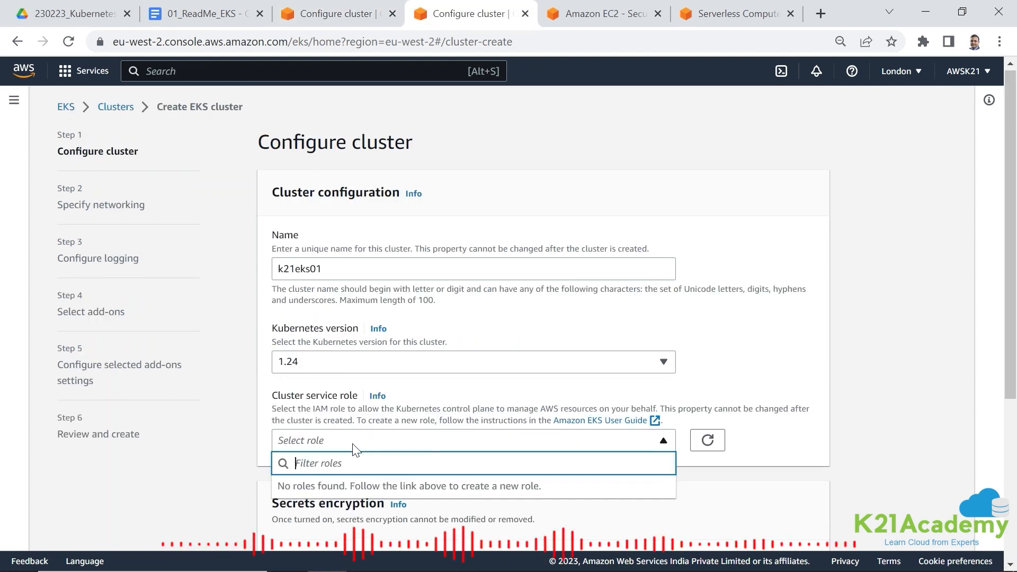
scroll(331, 334, down, 1)
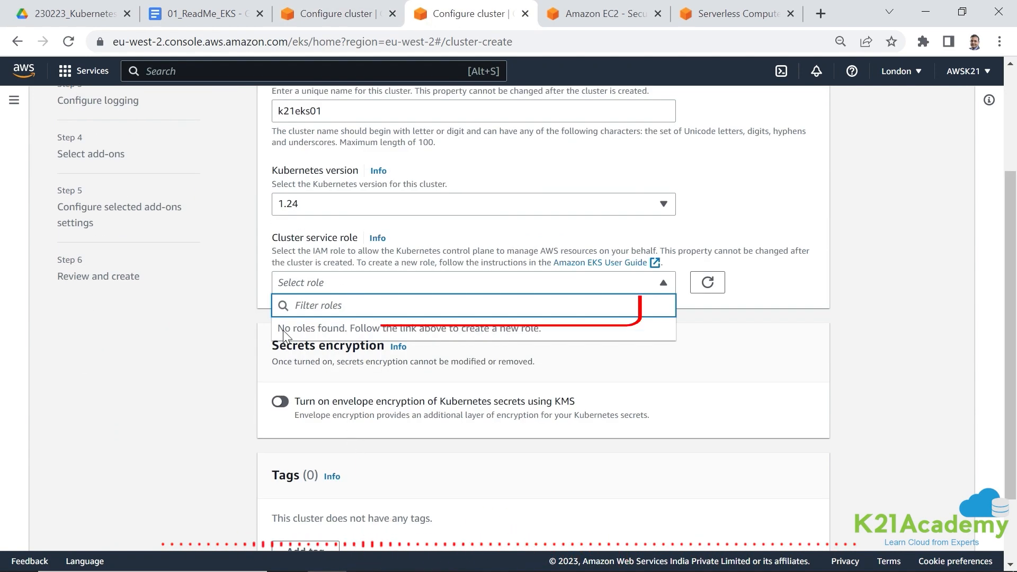
click(654, 354)
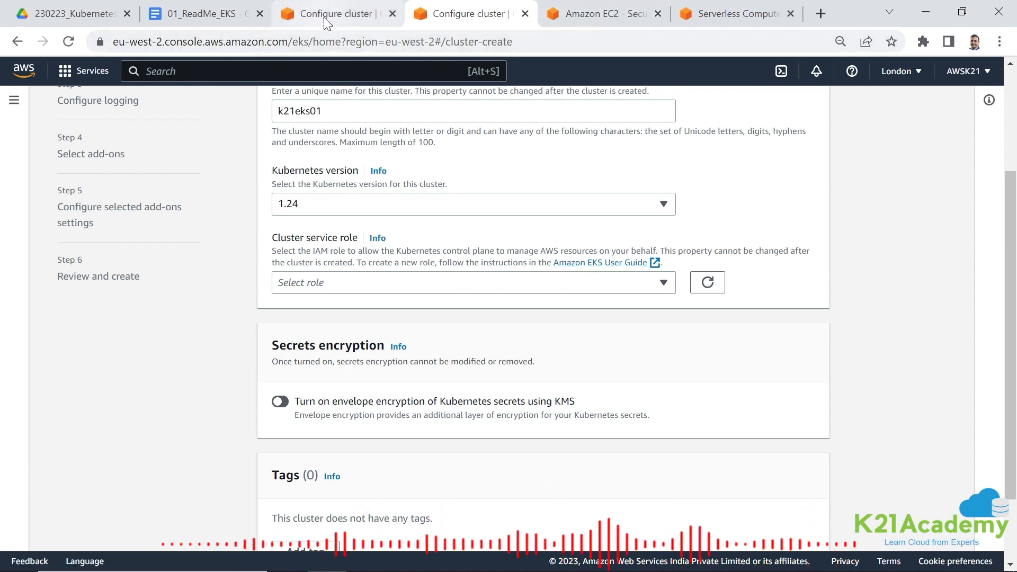
- Load the AWS console from console.aws.amazon.com in the browser tab holding the Amazon EC2 pricing page
click(386, 46)
key(ctrl+c)
click(586, 17)
click(445, 38)
key(ctrl+v)
drag(561, 41, 100, 42)
text(console.aws.amazon.com)
key(Return)
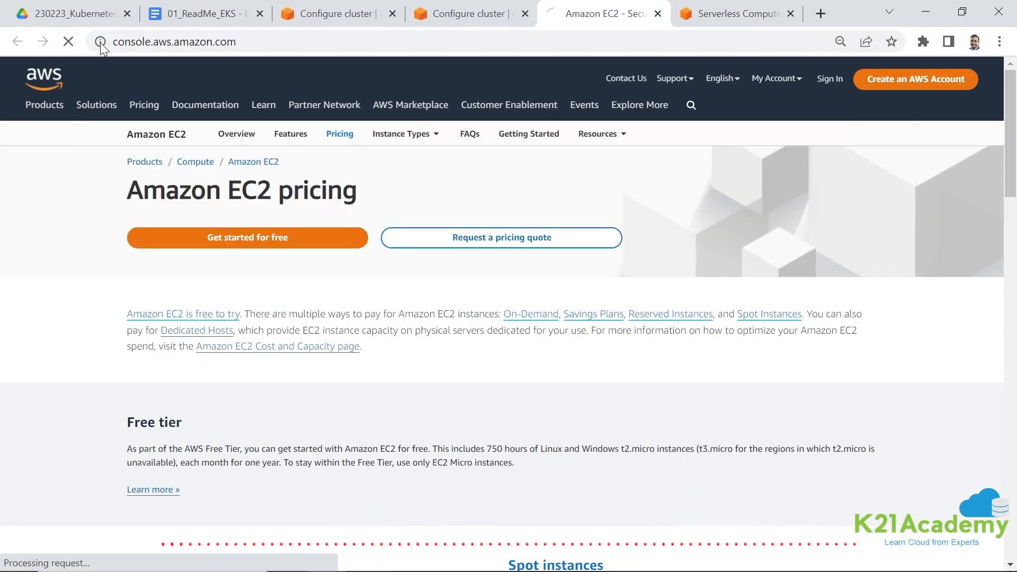
- Switch to the Word guide and review its EKS role steps up to selecting EKS as the AWS service
key(alt+Tab)
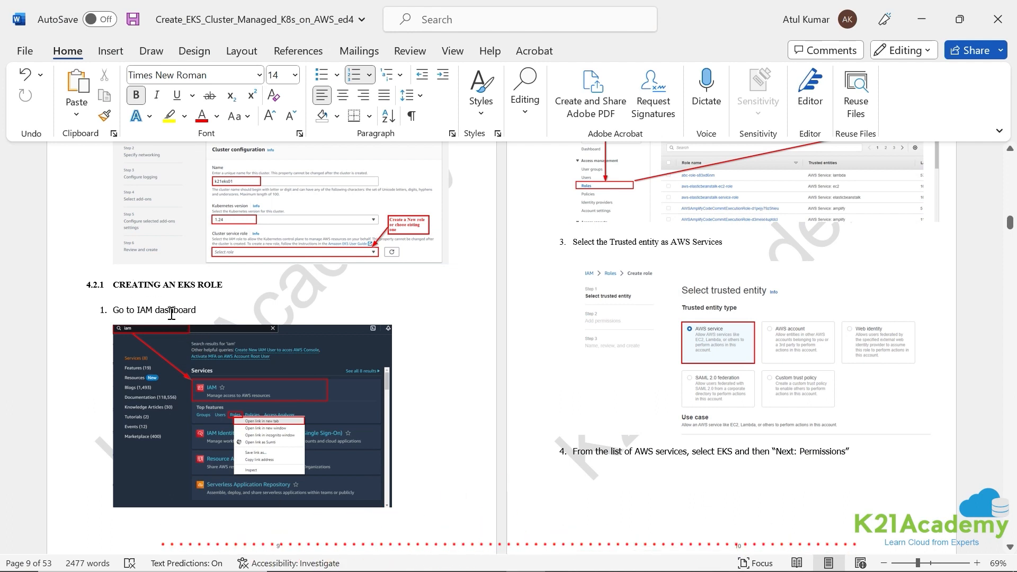
scroll(195, 314, down, 2)
scroll(510, 402, up, 4)
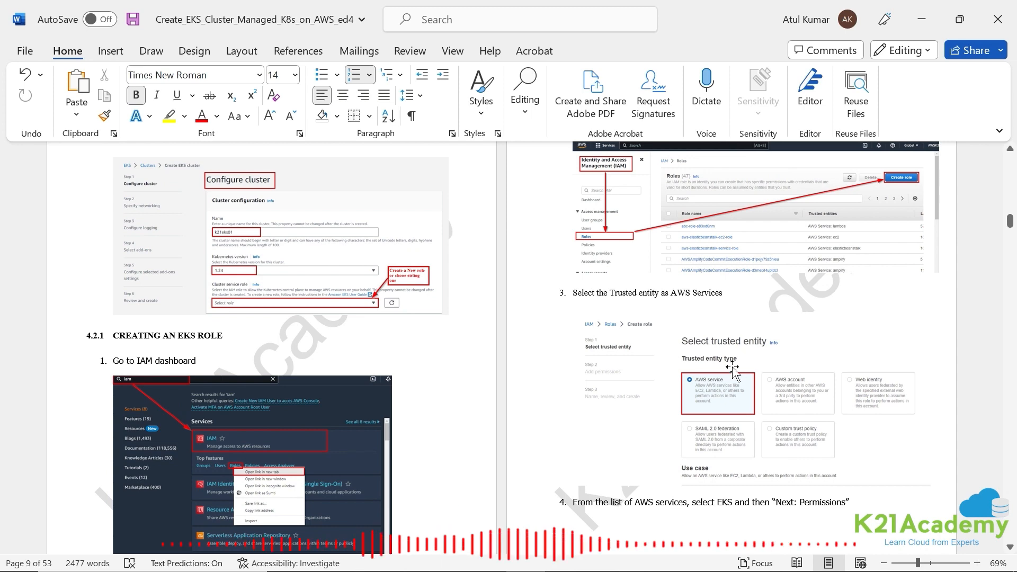
scroll(738, 373, down, 1)
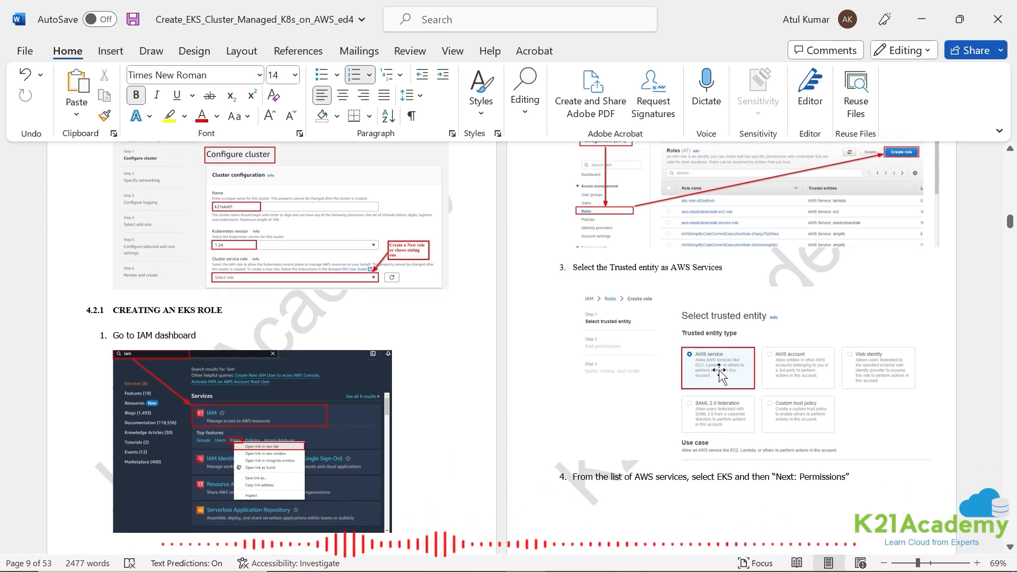
scroll(730, 371, down, 5)
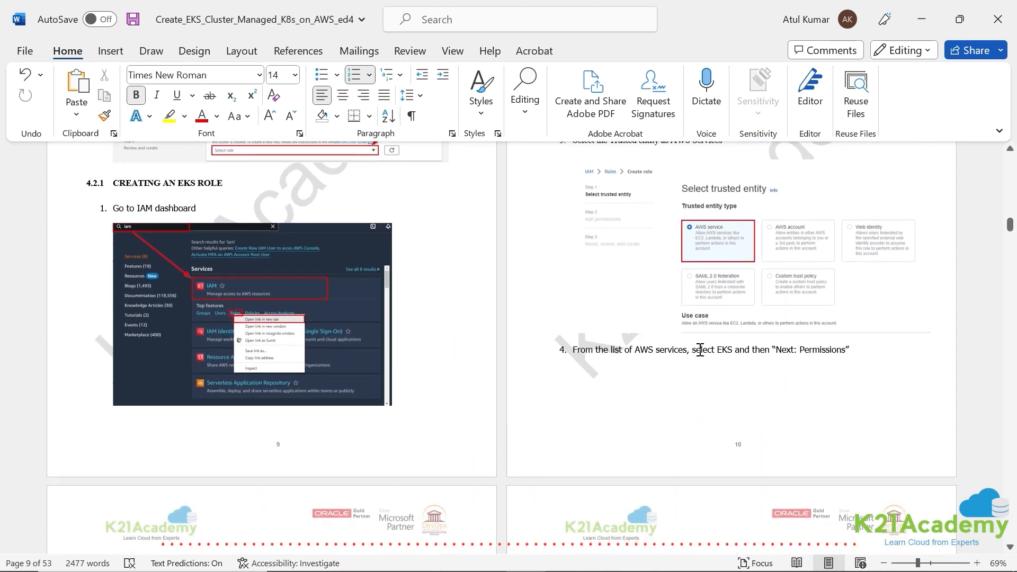
scroll(699, 359, down, 5)
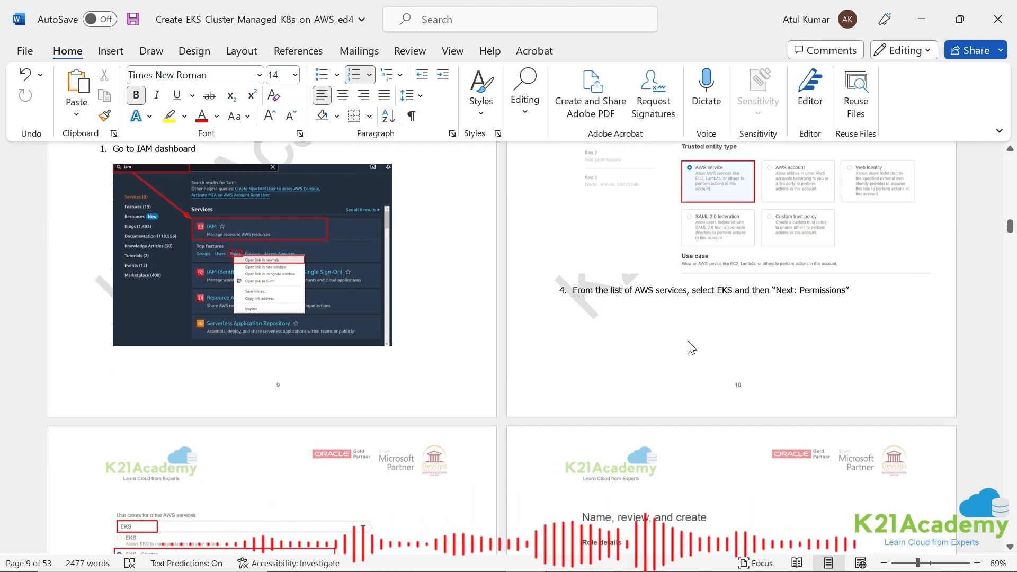
- Return to the browser, find the IAM service from the console home, and open its Roles page
key(alt+Tab)
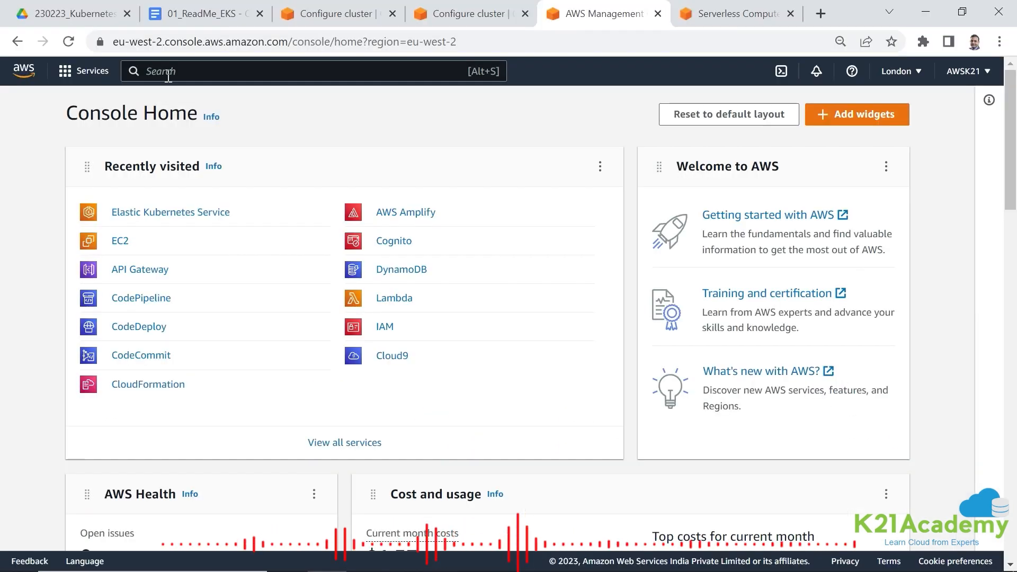
text(IAM)
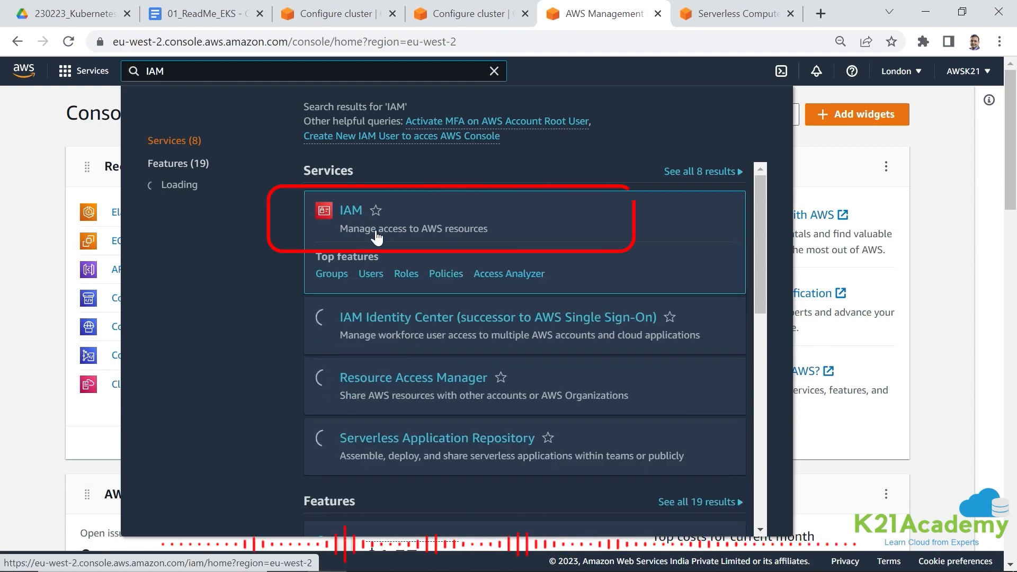
click(377, 230)
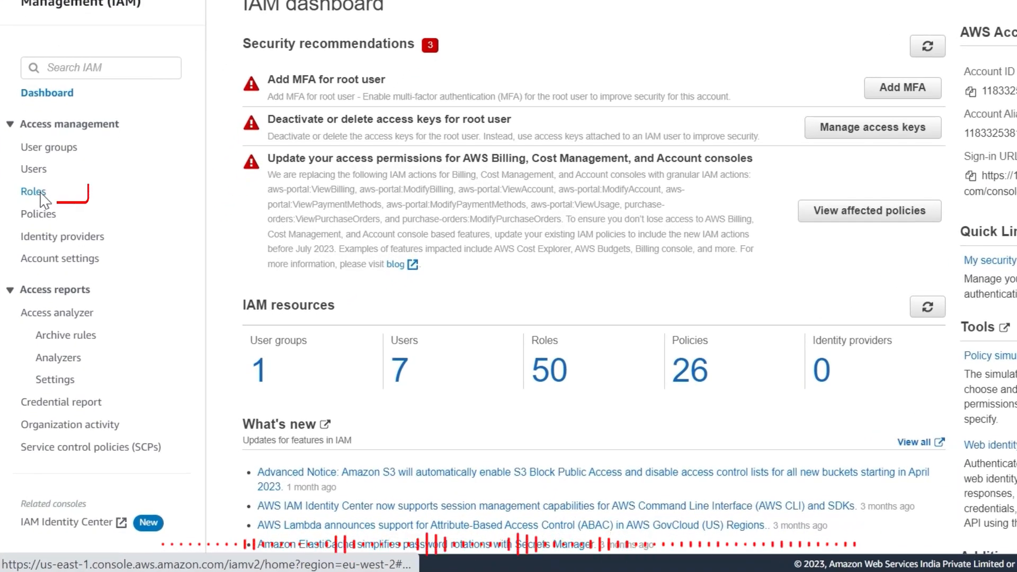
click(41, 193)
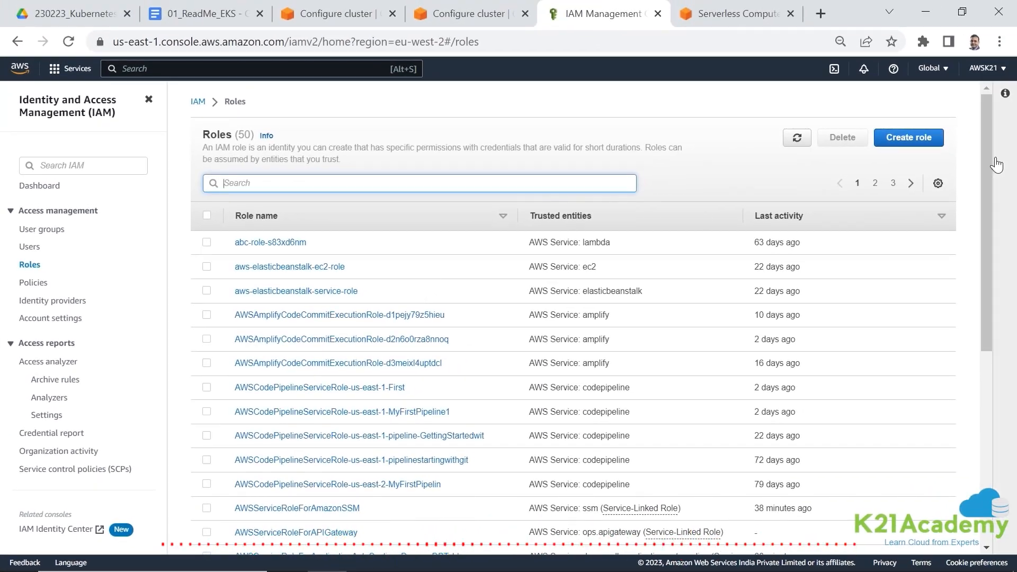
- Start a new role for a trusted AWS service with the EKS - Cluster use case and proceed to its permissions
click(900, 142)
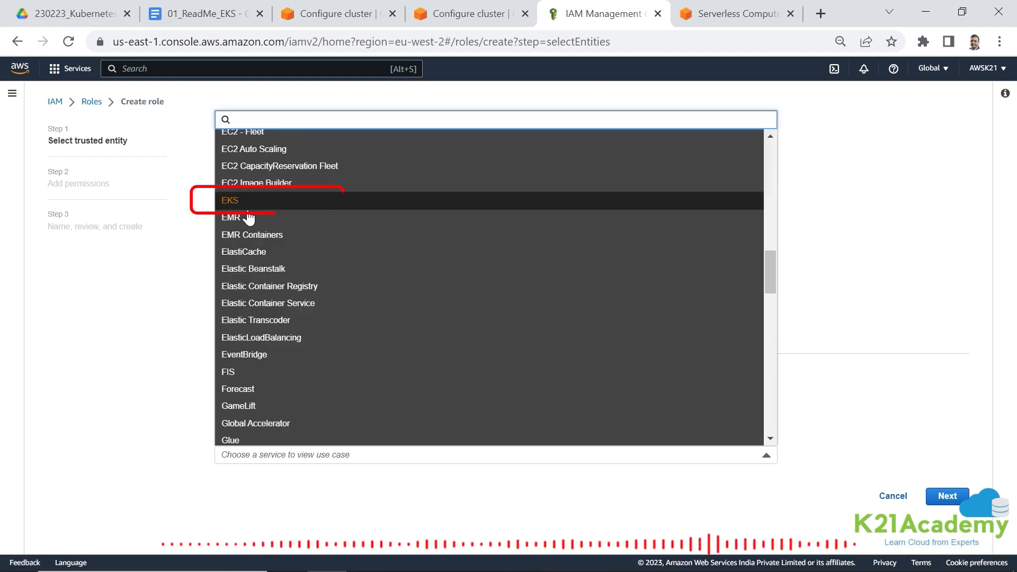
click(243, 210)
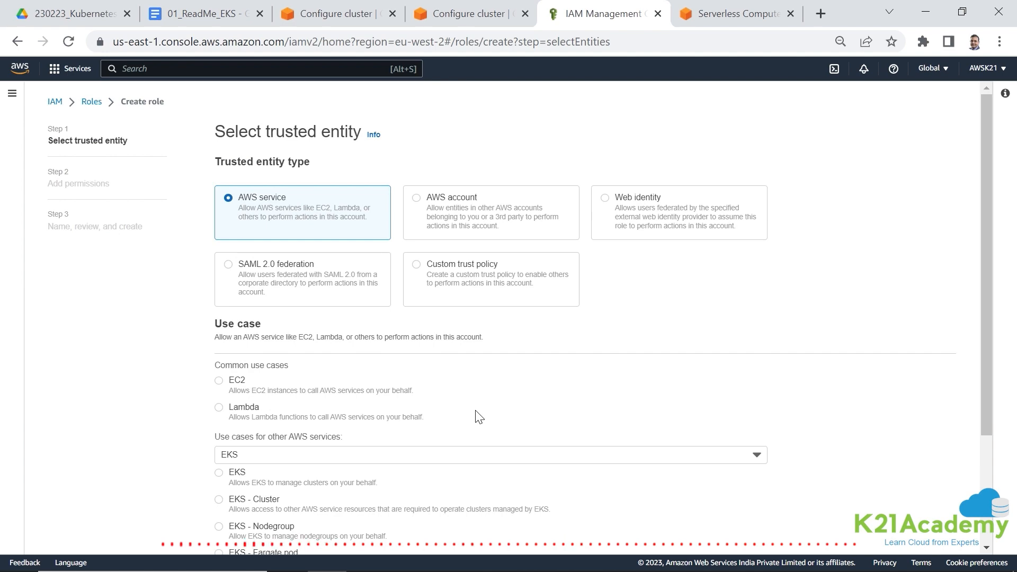
scroll(479, 417, down, 3)
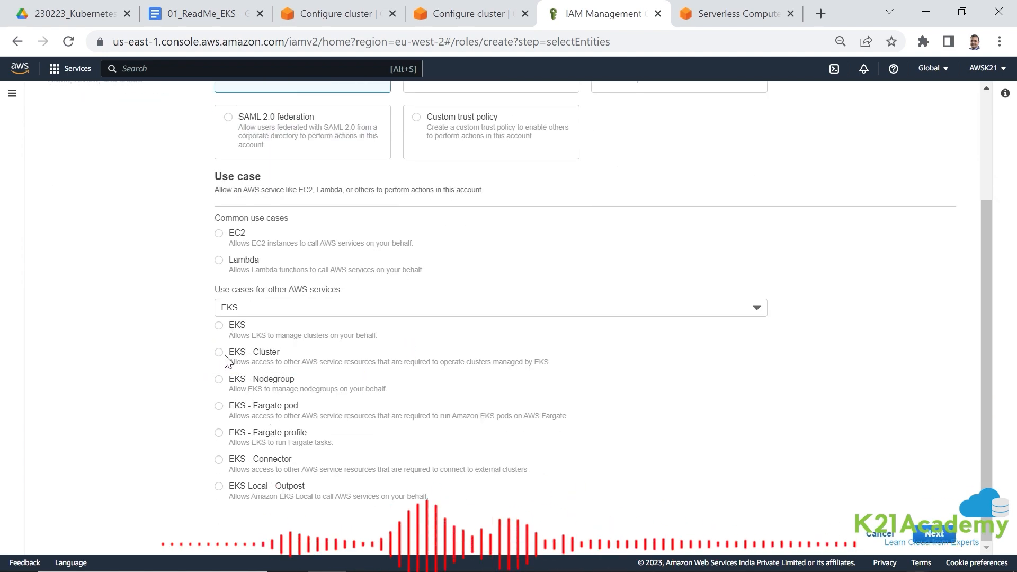
click(360, 367)
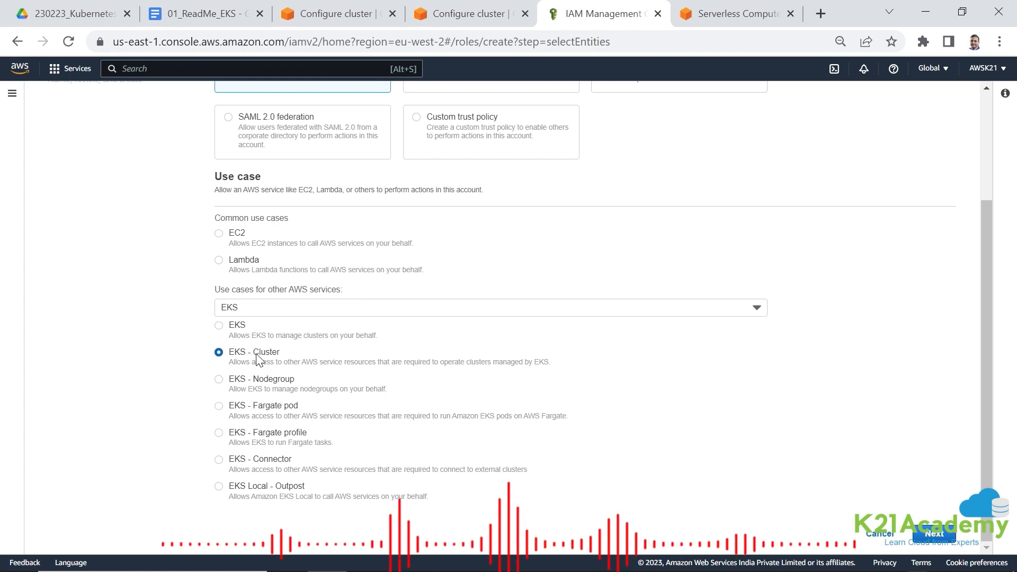
click(935, 532)
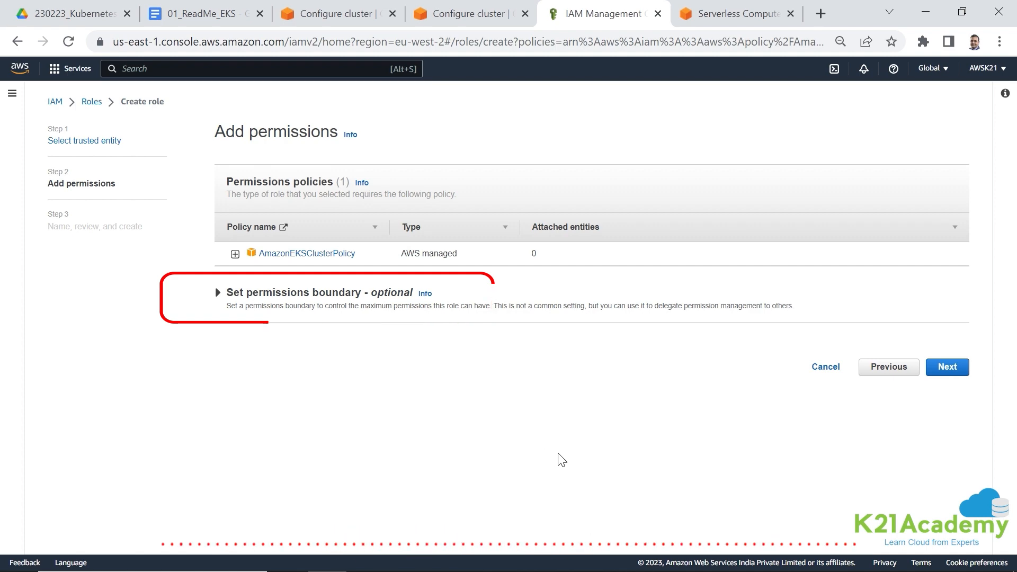
- Check the Word guide, keep the AmazonEKSClusterPolicy permission, and name the new role eksClusterRole
key(alt+Tab)
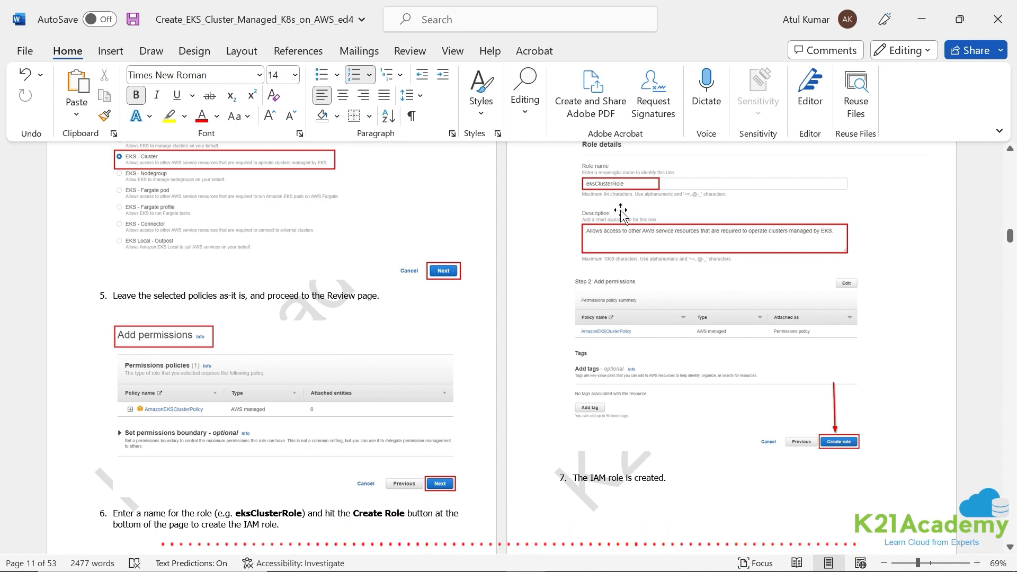
key(alt+Tab)
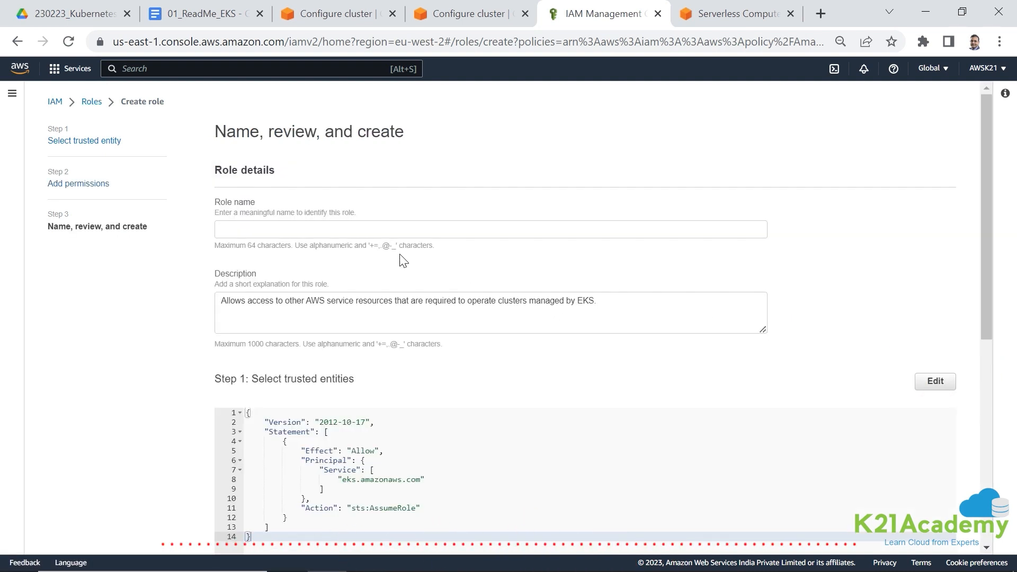
click(307, 229)
text(eksClusterROle)
key(BackSpace)
key(BackSpace)
key(BackSpace)
text(ole)
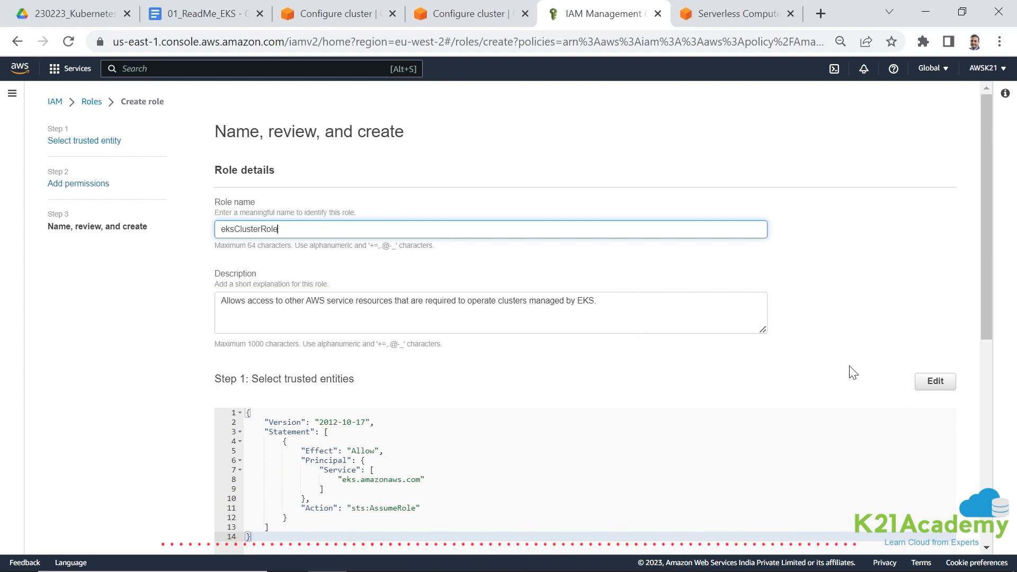
- Create the eksClusterRole role and search the IAM roles for eks
scroll(852, 373, down, 7)
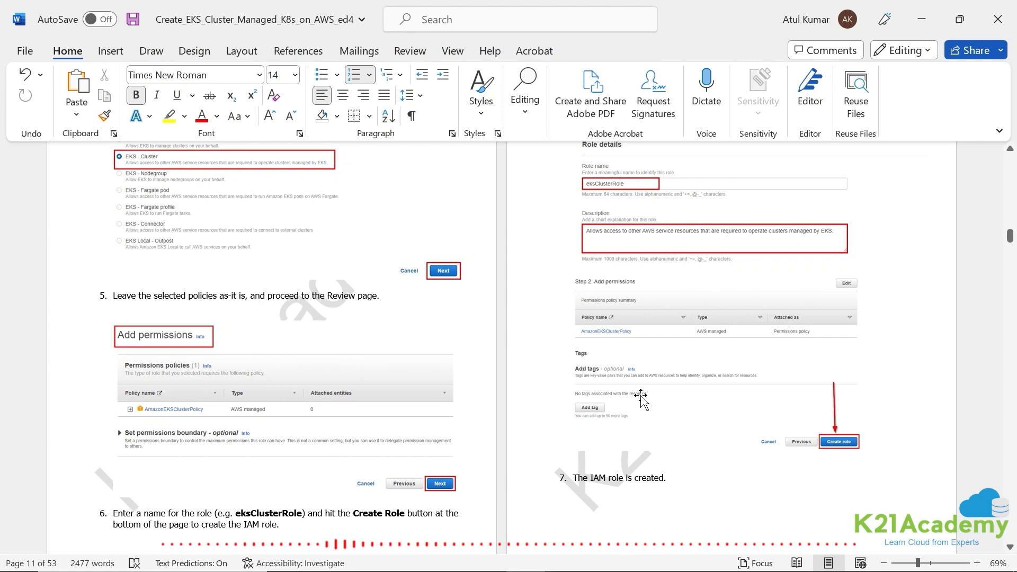
scroll(642, 394, down, 2)
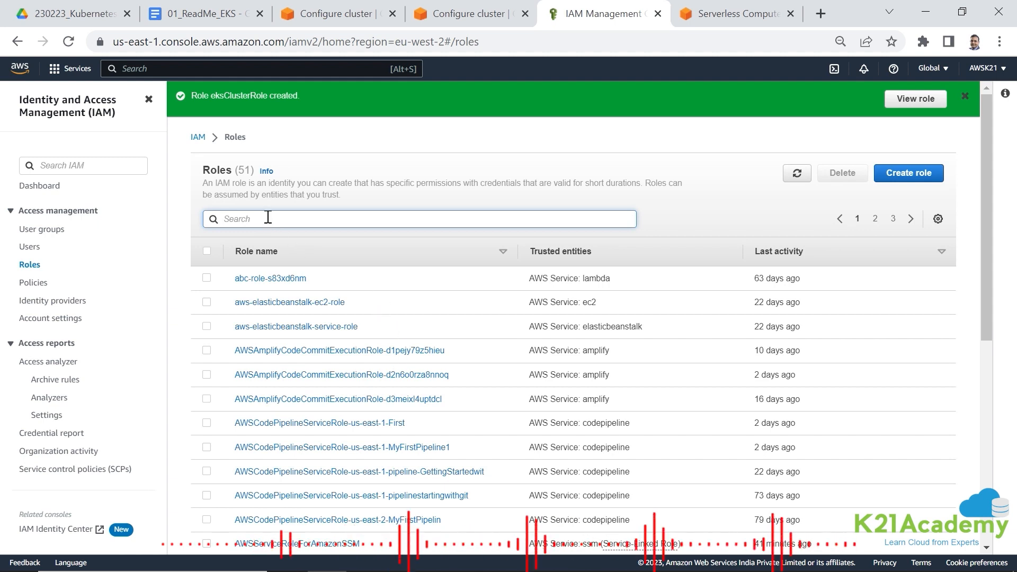
text(eks)
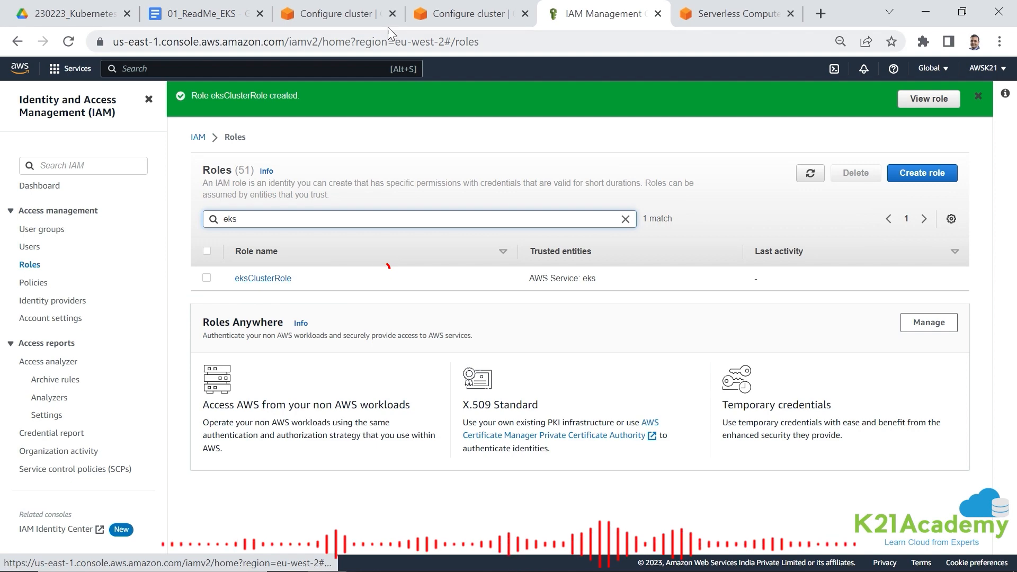
- Return to the EKS cluster setup, refresh the available IAM roles, and choose eksClusterRole as the cluster service role
click(444, 15)
click(710, 286)
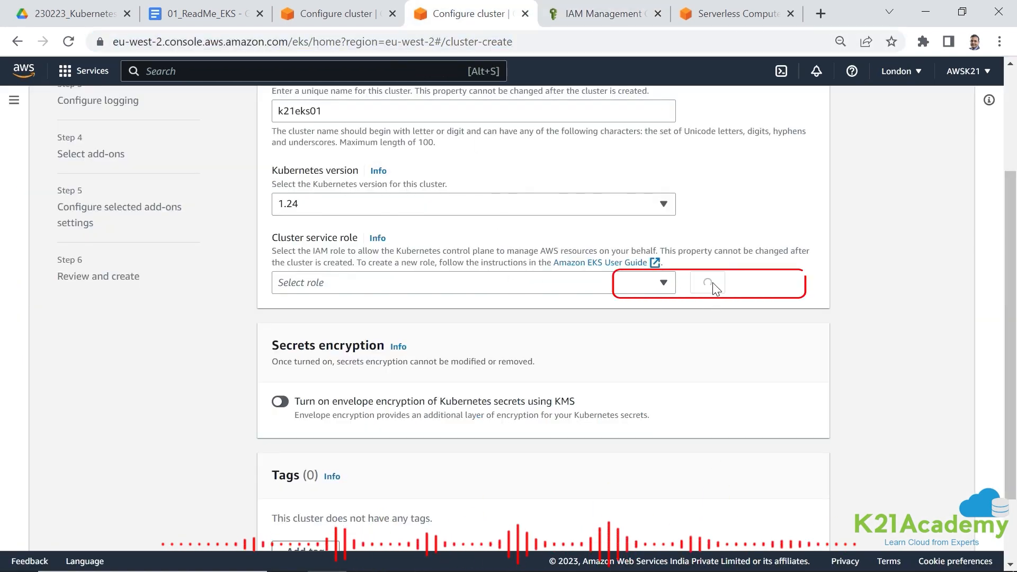
click(582, 286)
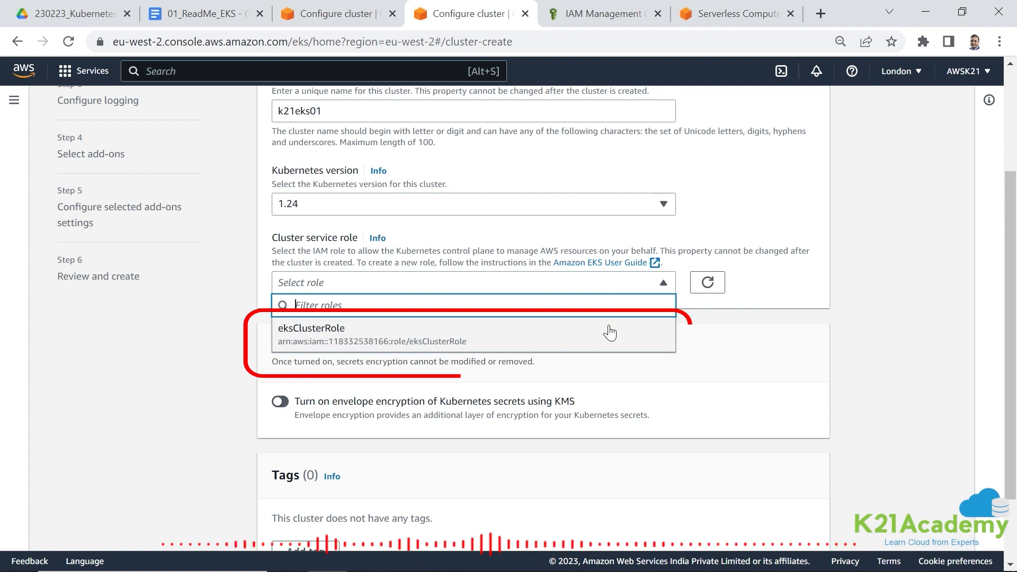
click(710, 283)
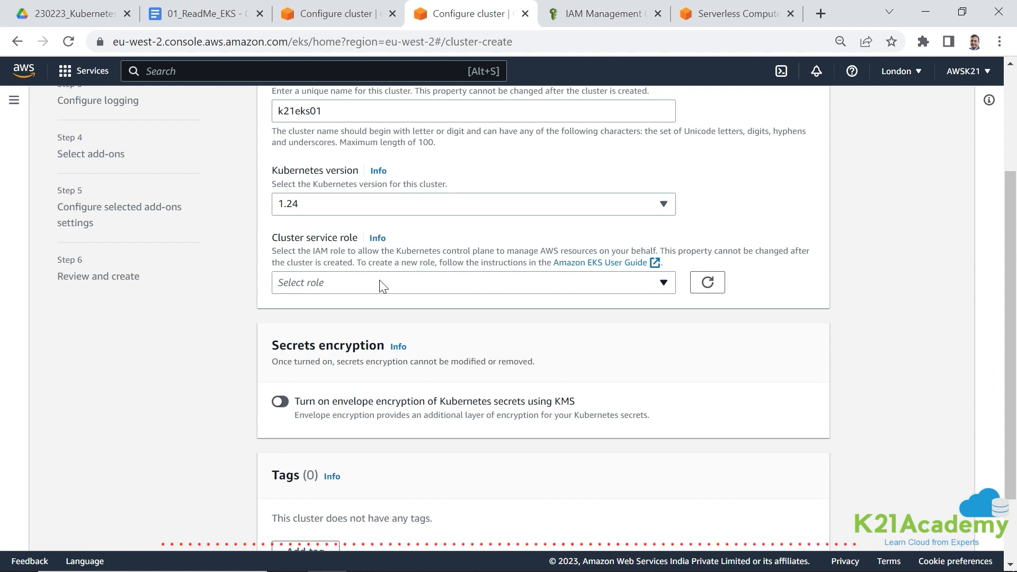
click(326, 289)
click(321, 333)
- Leave secrets encryption off and the tags empty, and proceed to the networking settings
scroll(453, 360, down, 1)
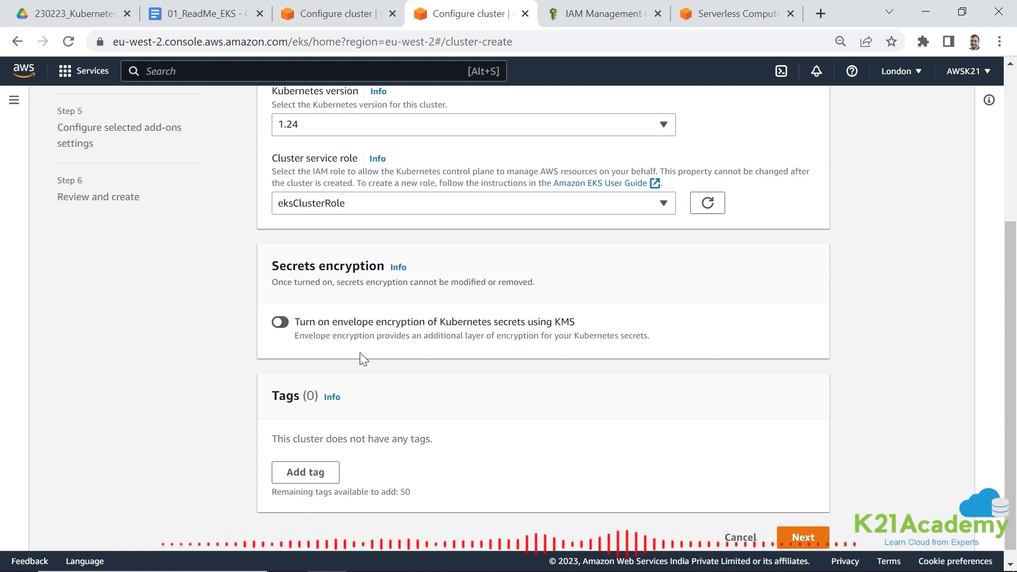
scroll(368, 370, down, 1)
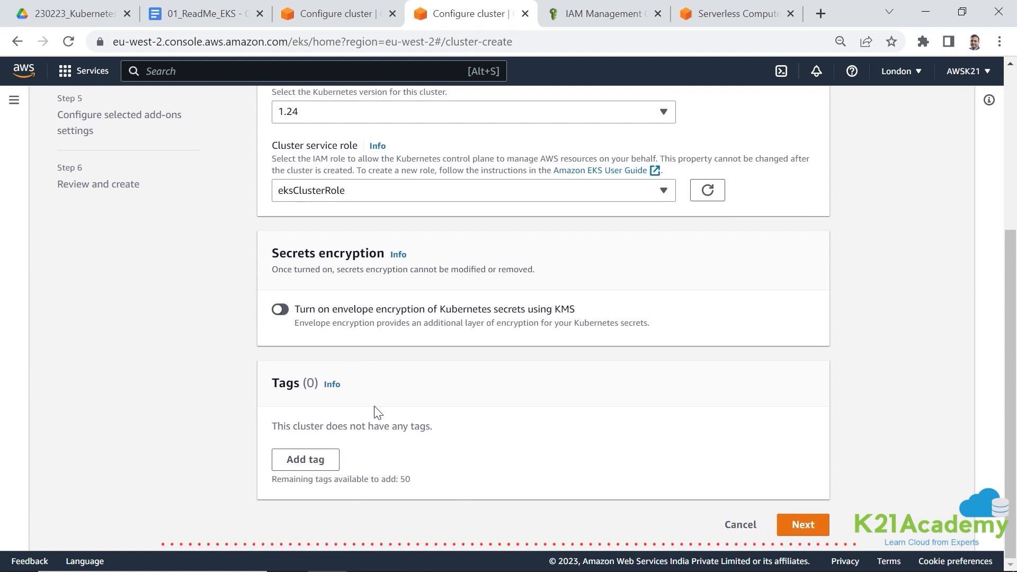
scroll(360, 466, up, 1)
scroll(418, 466, down, 1)
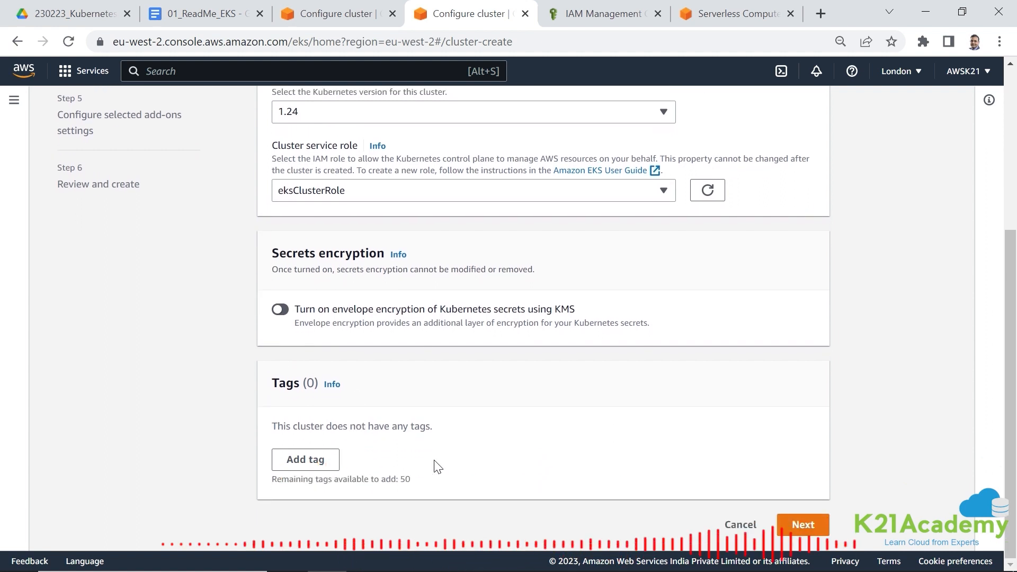
click(801, 524)
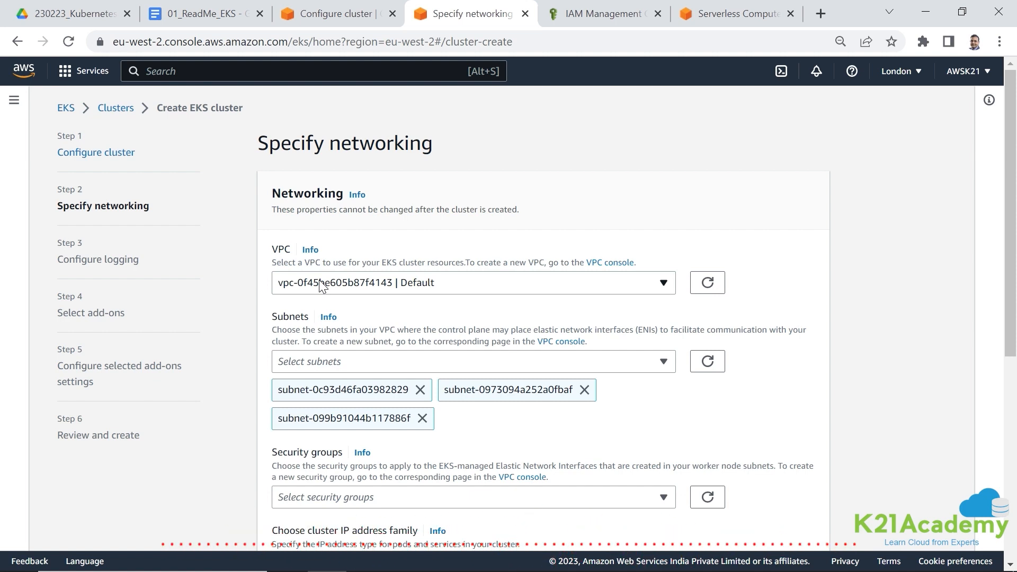
- Keep the default VPC with its three subnets, IPv4 addressing and Public endpoint access, and proceed to the logging settings
scroll(322, 286, down, 1)
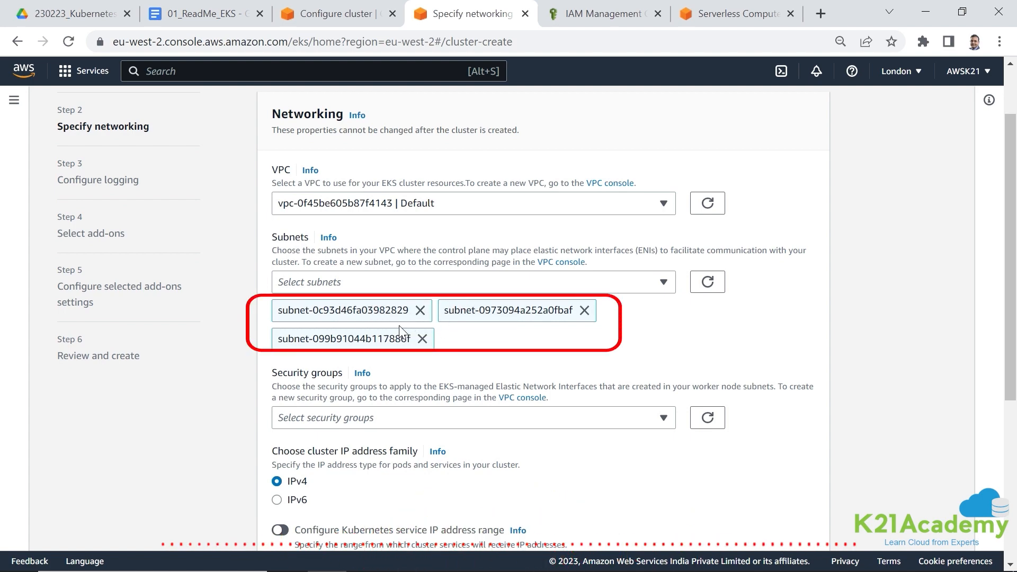
scroll(406, 338, down, 3)
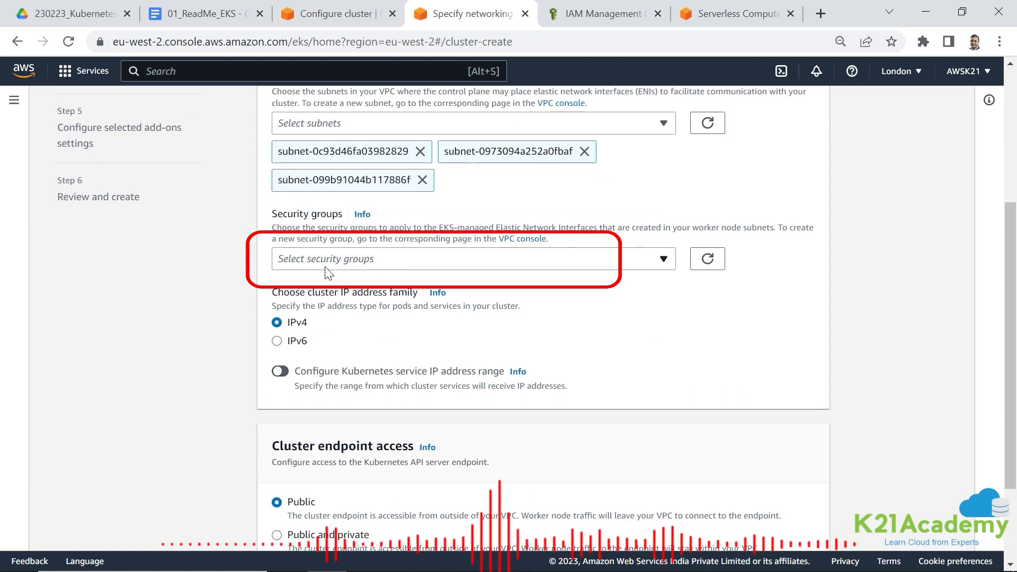
scroll(324, 270, down, 2)
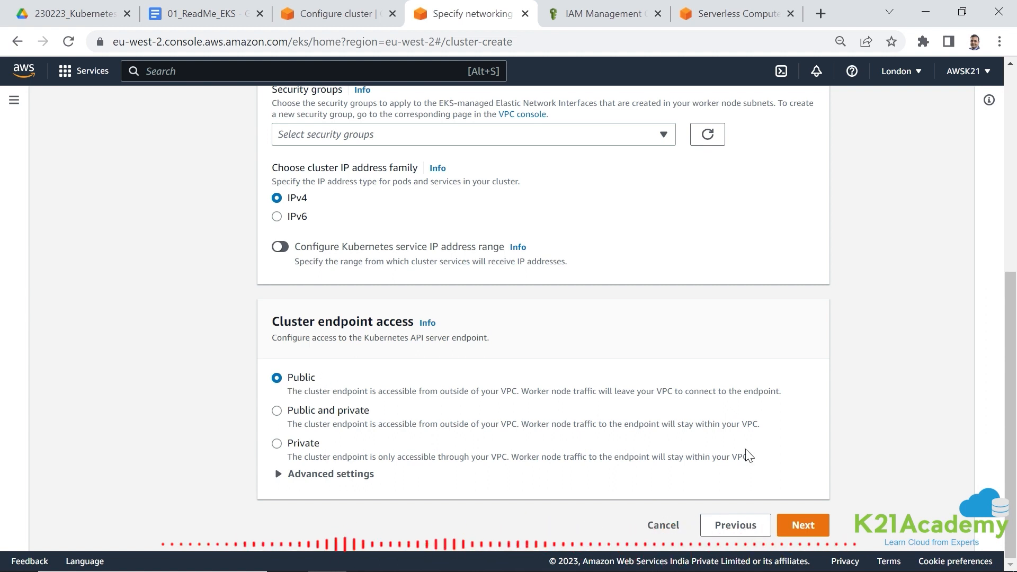
click(802, 525)
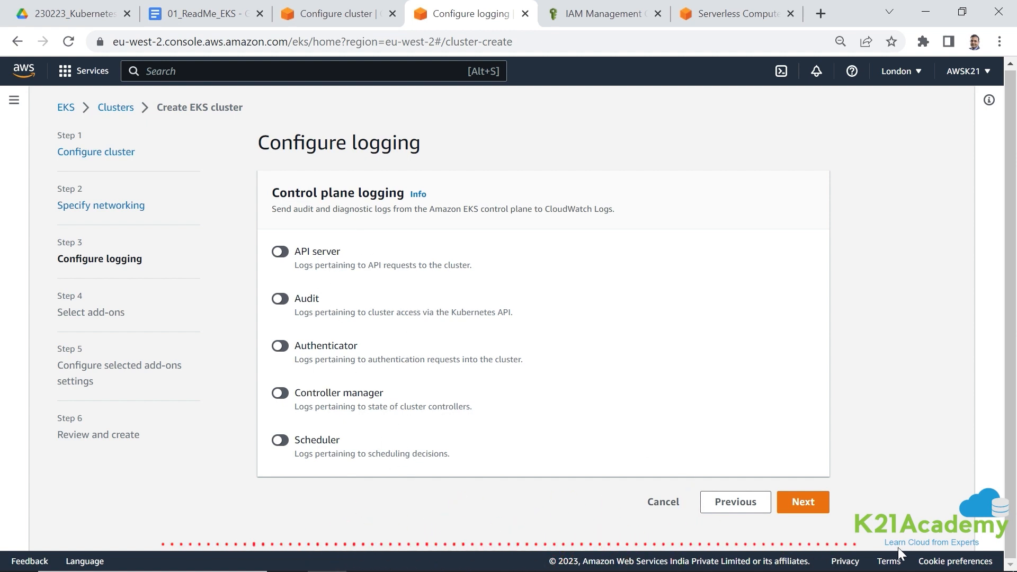
- Leave all control plane logging off, keep the default add-ons and their versions, and proceed to the final review
click(810, 503)
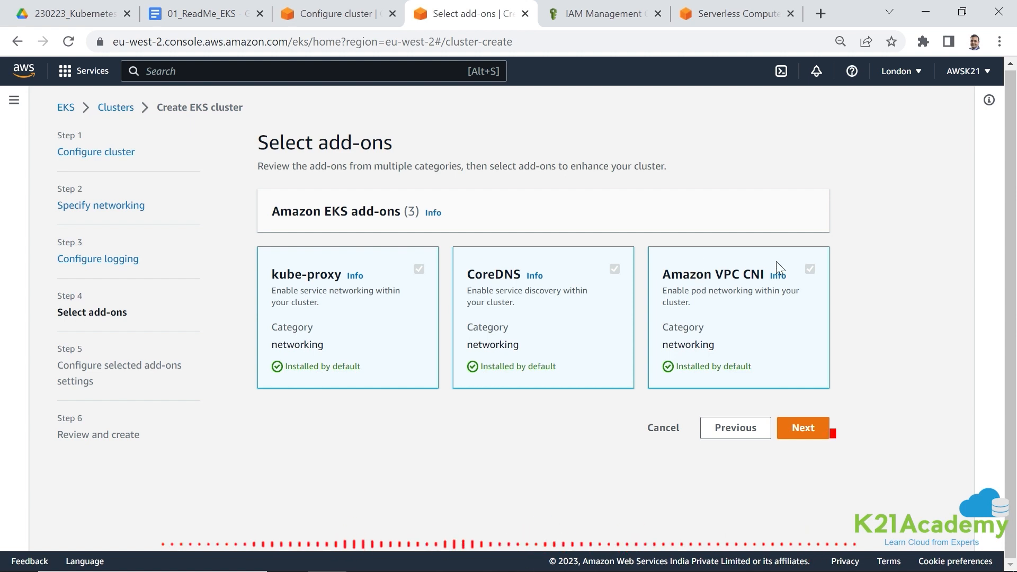
click(808, 431)
scroll(731, 402, down, 2)
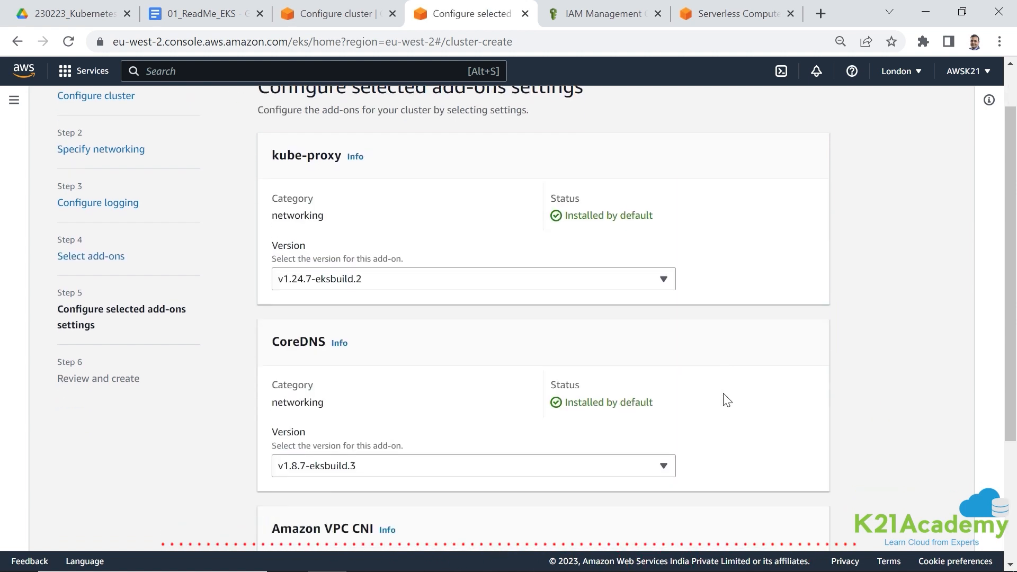
scroll(334, 291, up, 2)
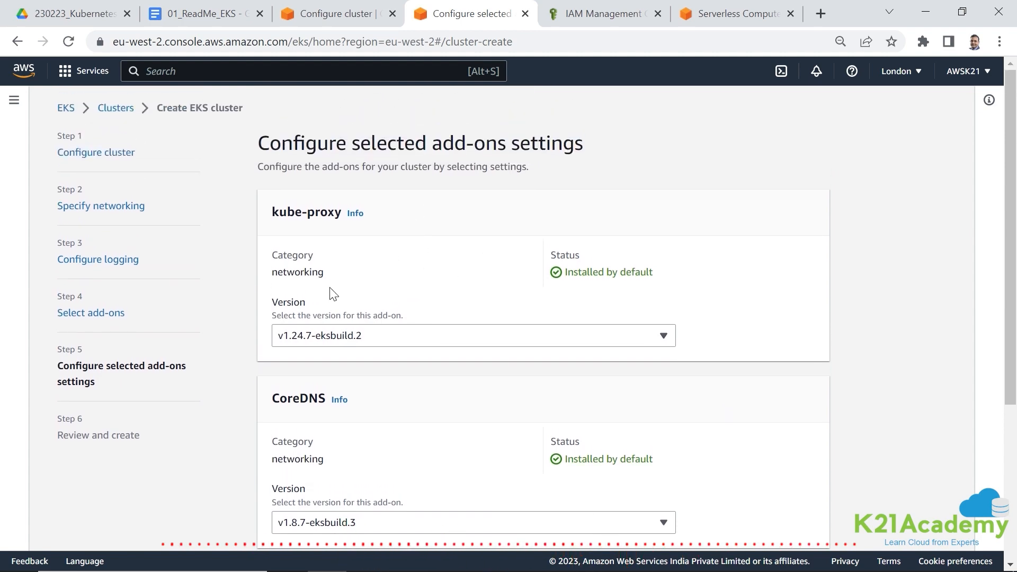
scroll(381, 344, down, 3)
scroll(363, 397, down, 2)
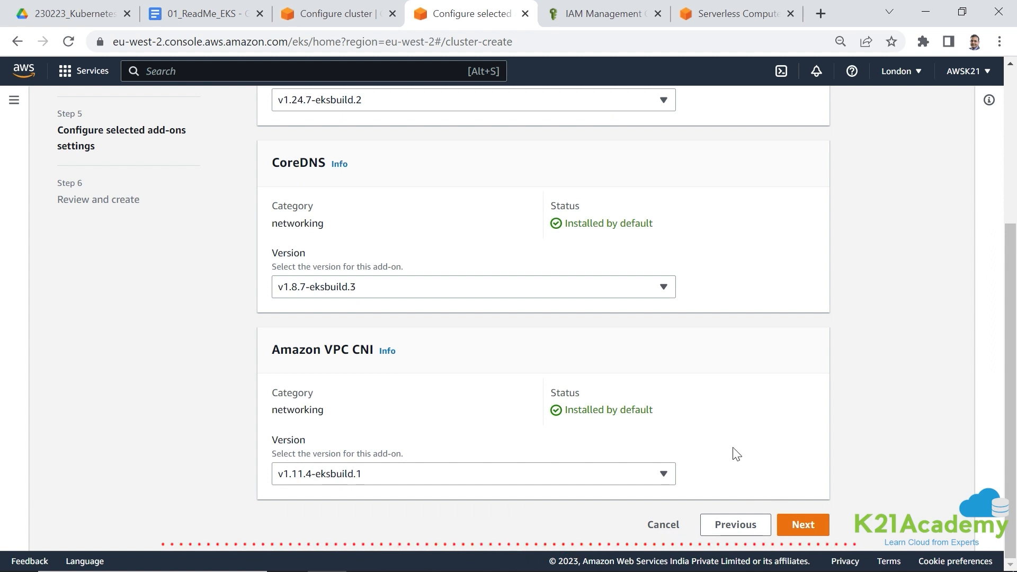
click(804, 526)
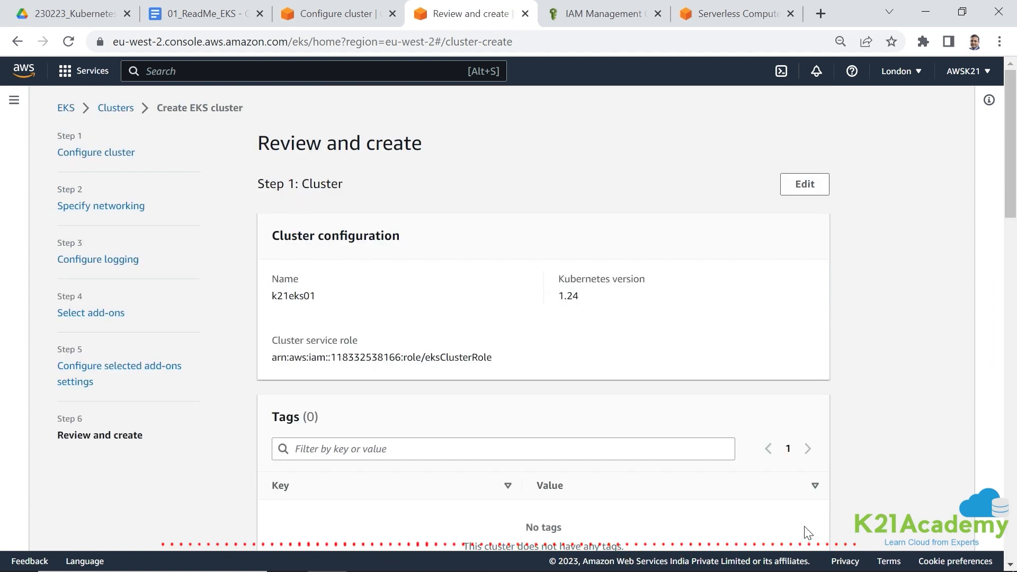
- Review the cluster, networking, logging and add-on settings, and create the k21eks01 cluster
scroll(439, 368, down, 2)
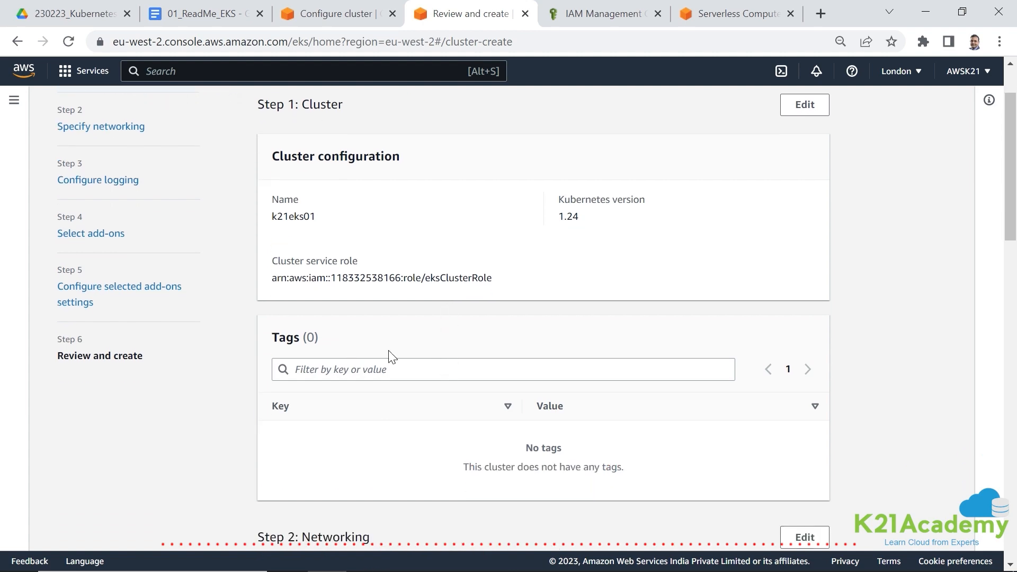
scroll(363, 316, down, 2)
scroll(318, 304, up, 4)
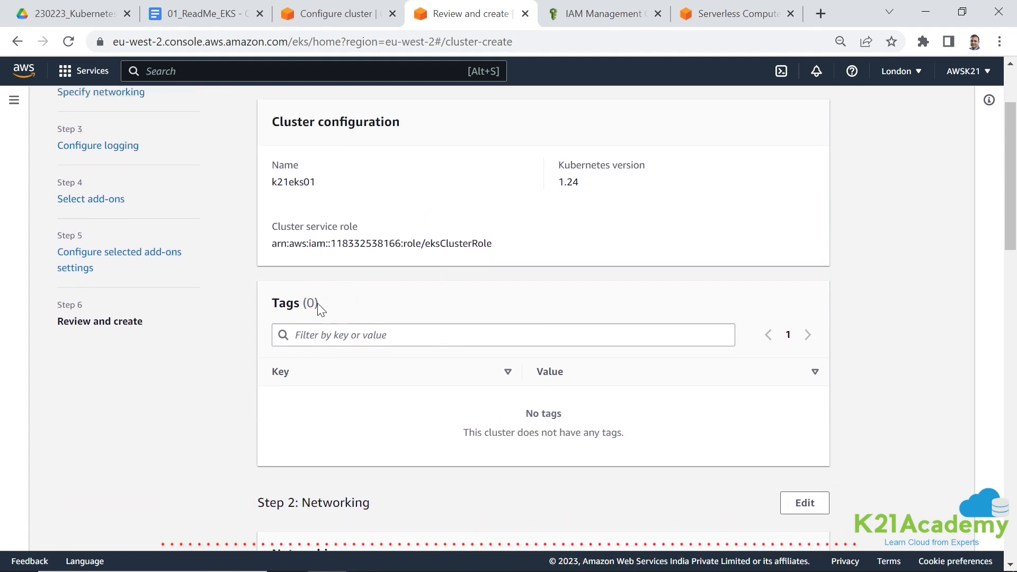
scroll(322, 309, down, 15)
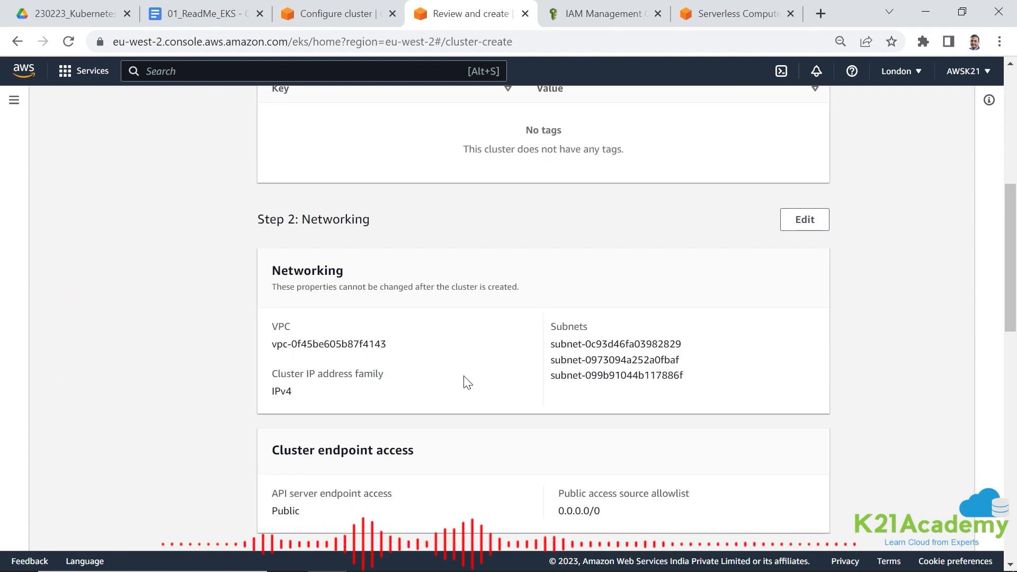
scroll(439, 397, down, 9)
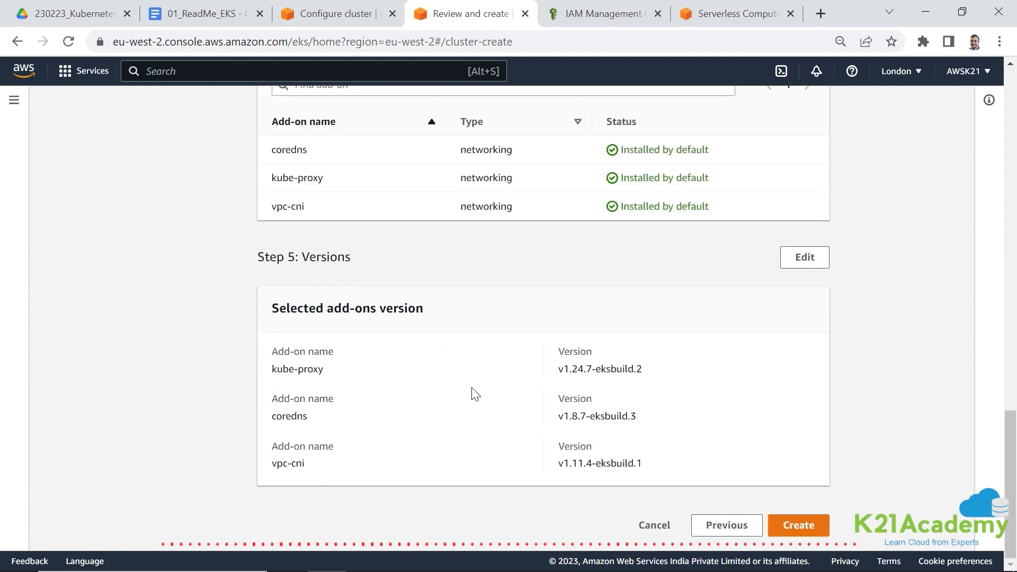
scroll(588, 446, up, 7)
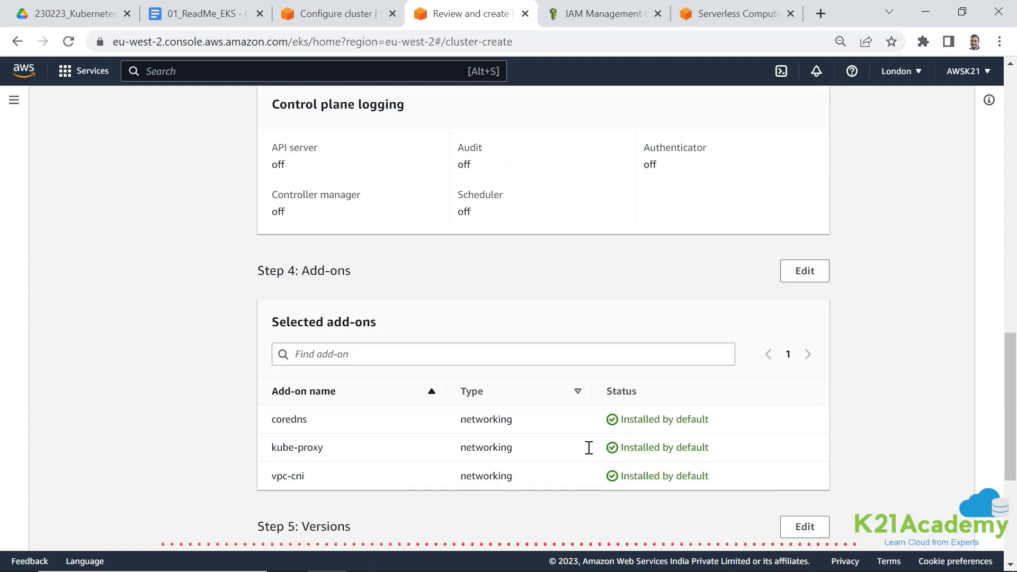
scroll(590, 451, down, 7)
click(798, 524)
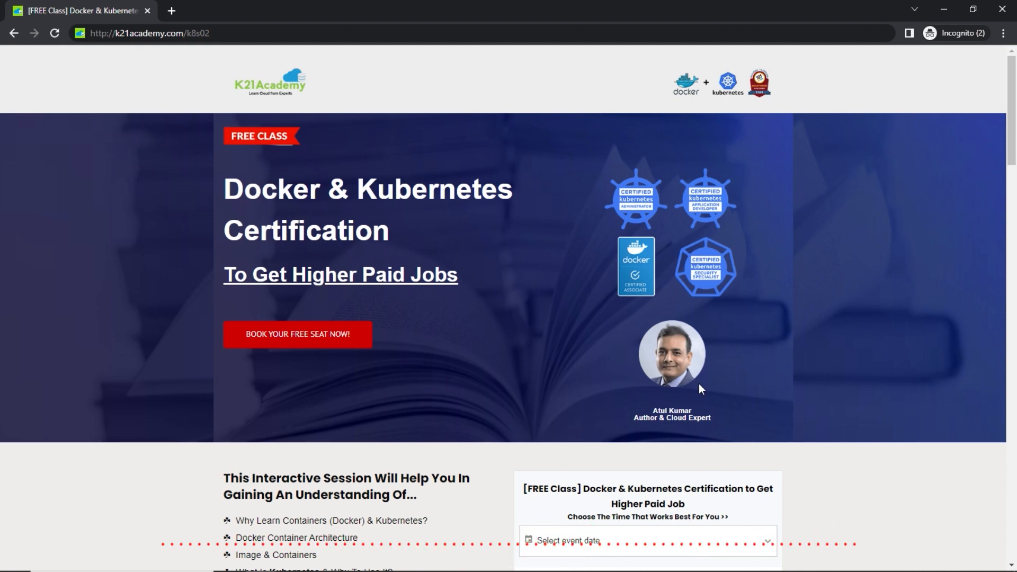
scroll(766, 390, down, 3)
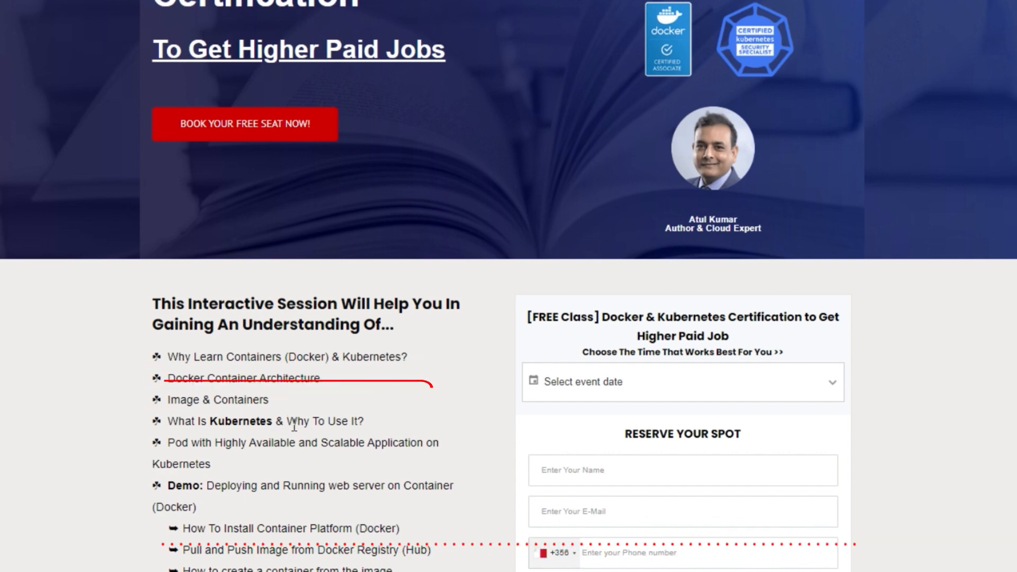
scroll(293, 422, down, 3)
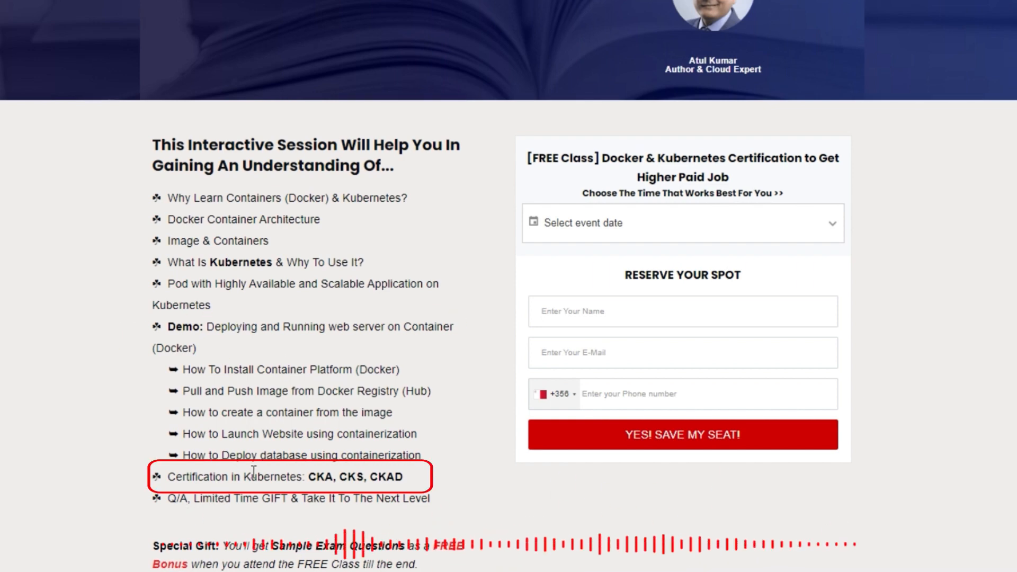
scroll(323, 437, up, 2)
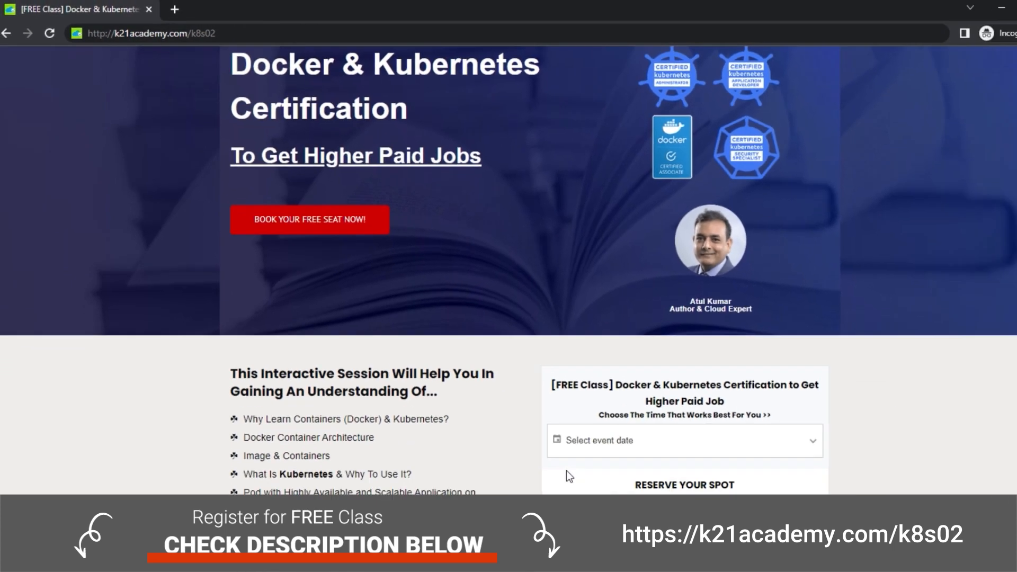
scroll(563, 400, down, 2)
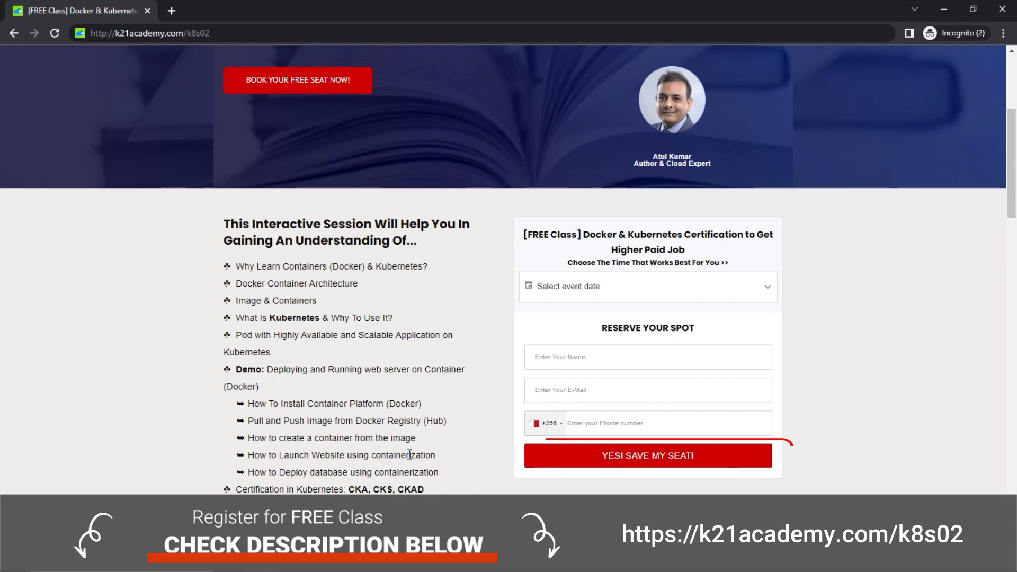
scroll(410, 454, up, 5)
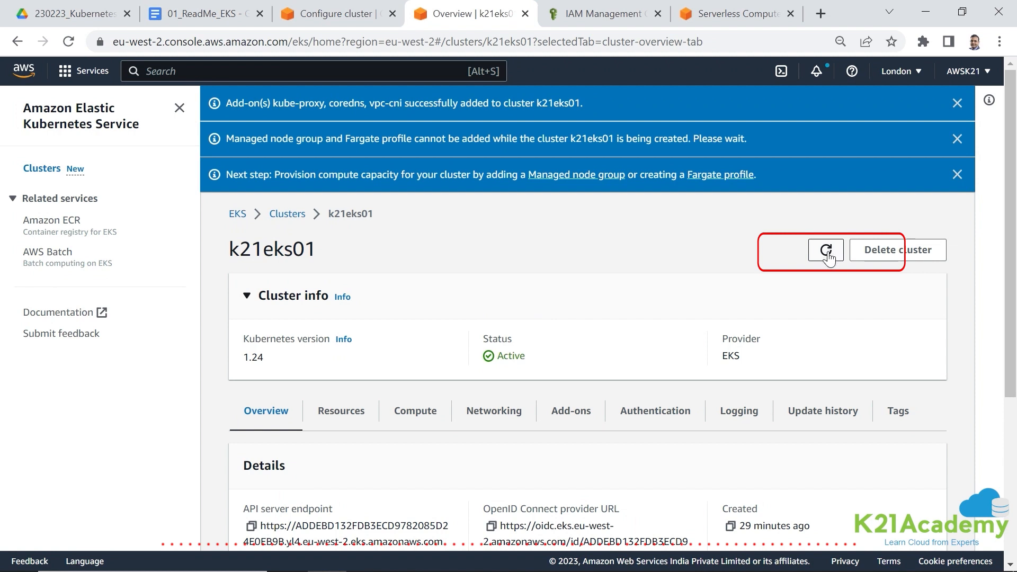
- Refresh the k21eks01 cluster details and examine its compute nodes, node groups and Fargate profiles
click(827, 253)
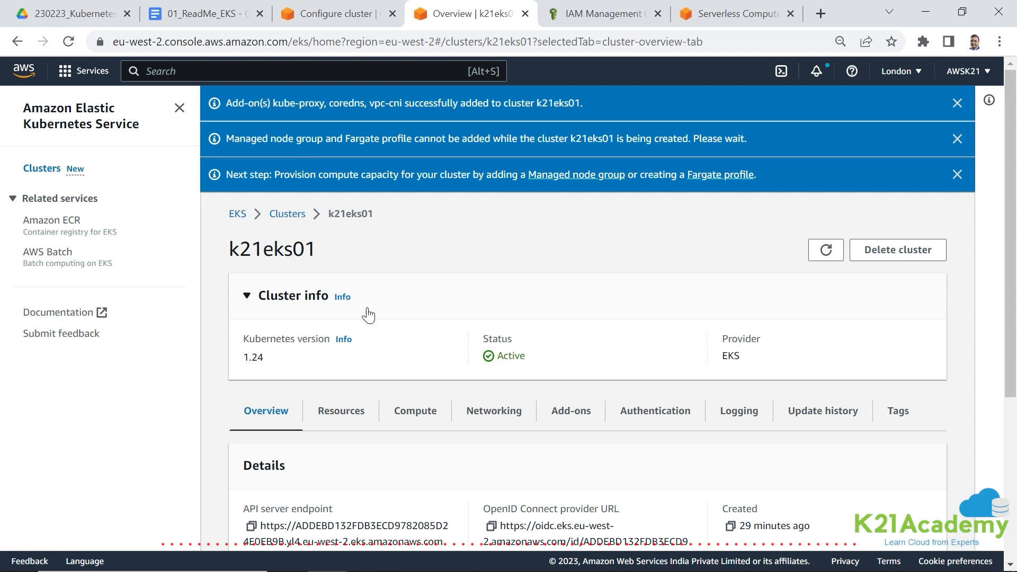
click(402, 413)
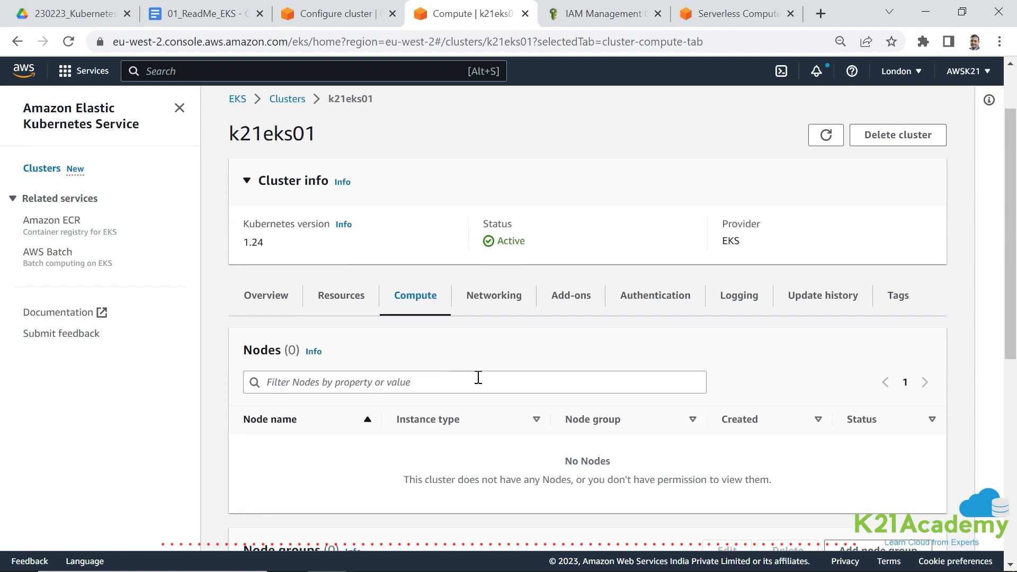
scroll(365, 355, down, 3)
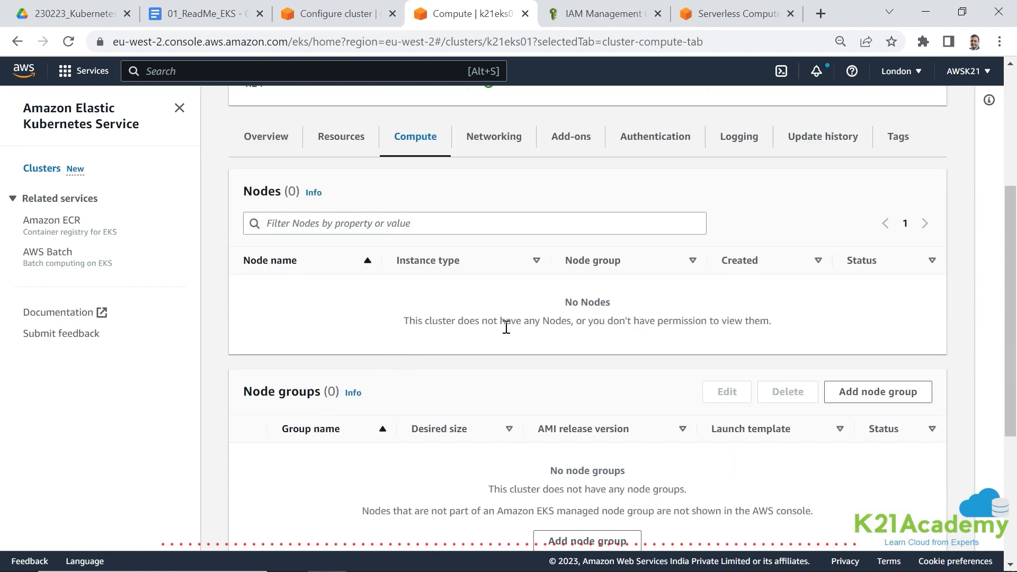
scroll(506, 327, down, 1)
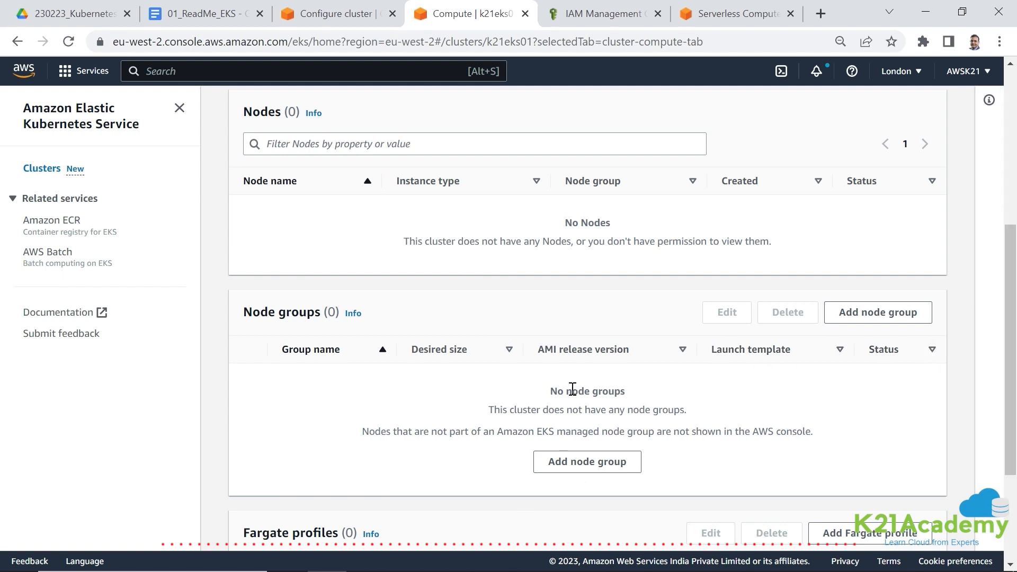
scroll(545, 379, down, 1)
scroll(368, 447, down, 1)
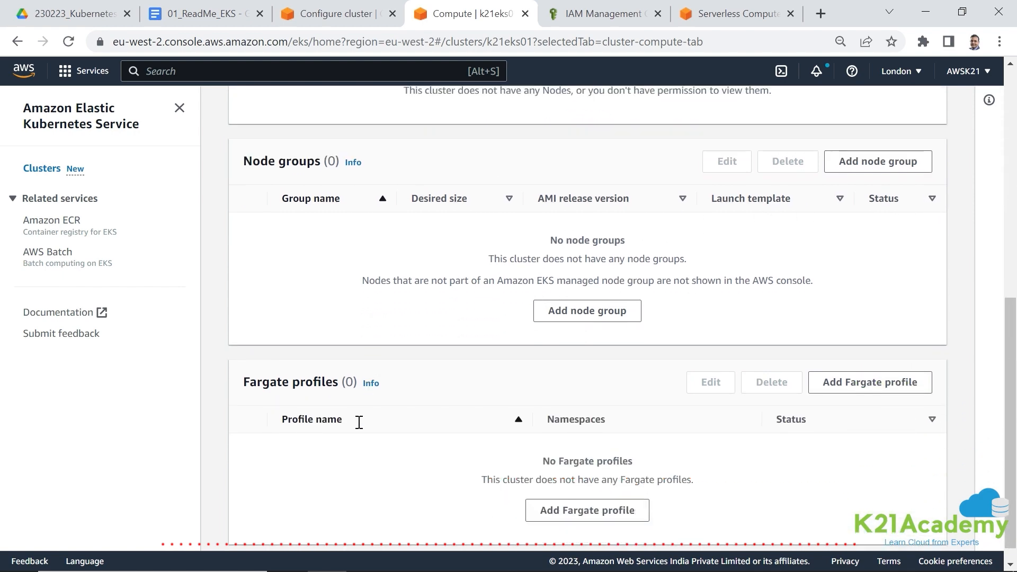
scroll(551, 378, up, 2)
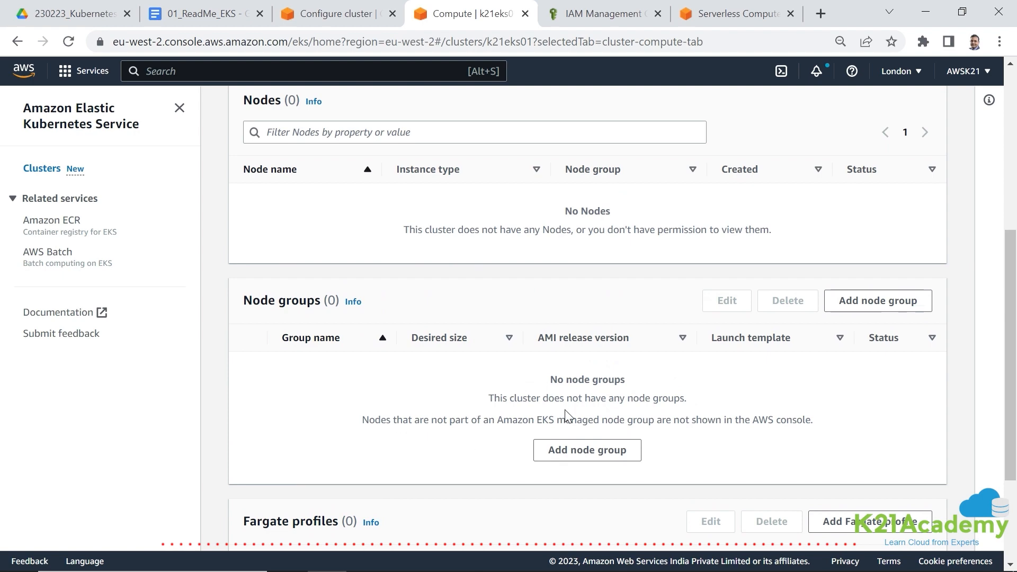
scroll(446, 403, up, 3)
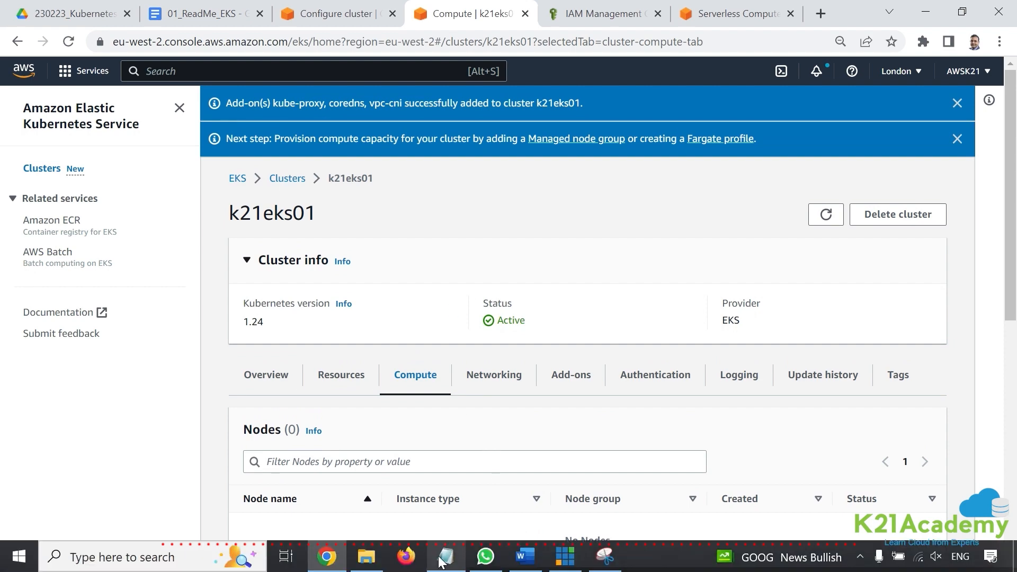
- Switch to the Word guide and examine the contents entries for configuring kubectl and creating the worker nodes
click(524, 556)
scroll(540, 418, up, 1)
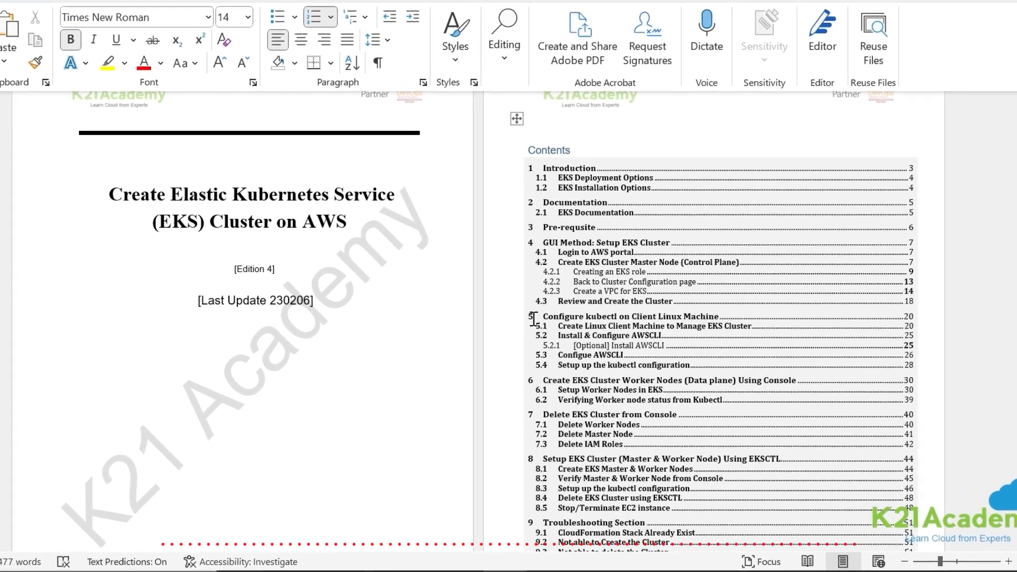
click(553, 343)
click(550, 294)
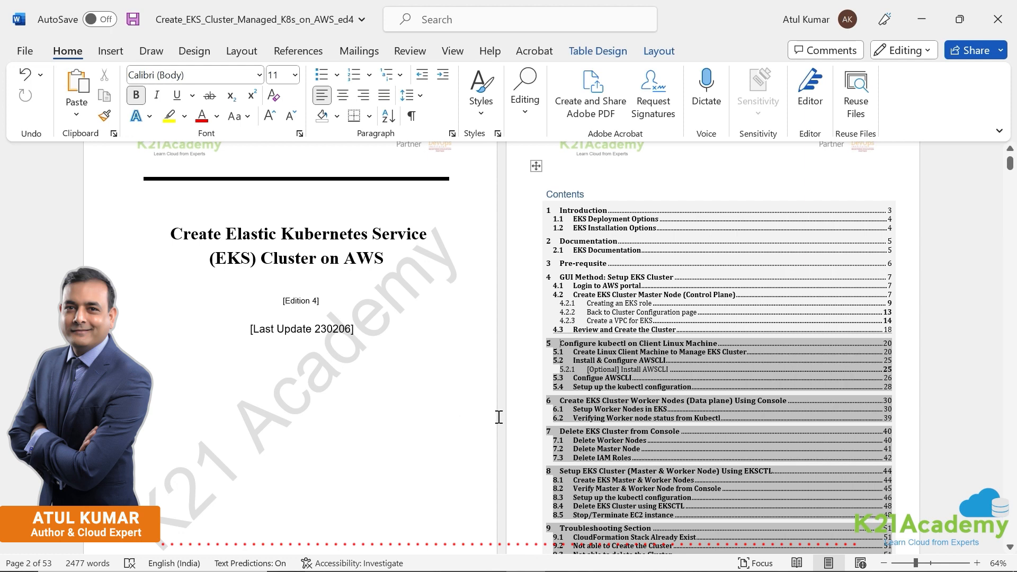
scroll(499, 417, down, 3)
scroll(499, 417, up, 3)
- Return to the browser, reopen k21eks01 from the clusters list, and examine its compute nodes and node groups
click(327, 565)
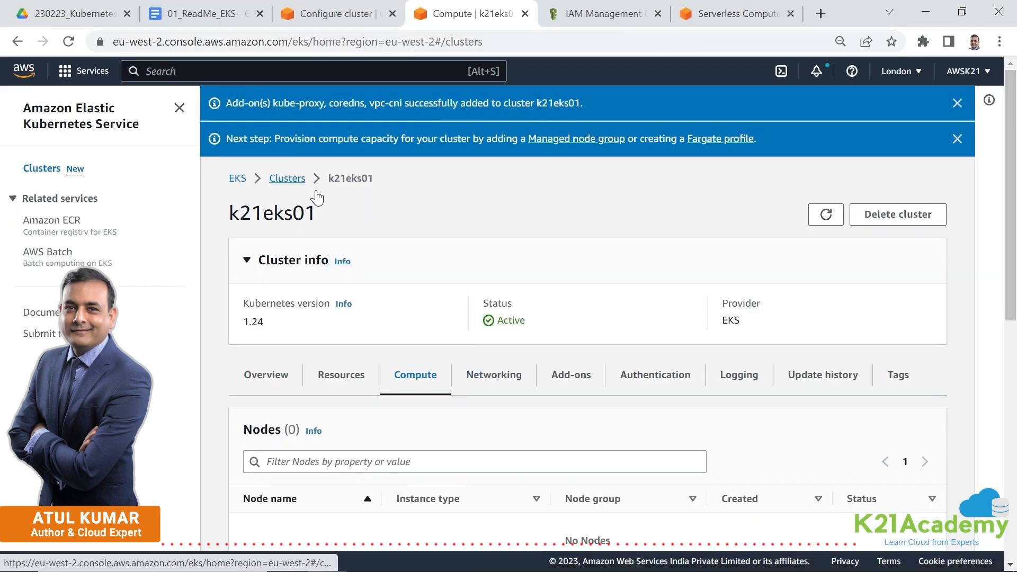
click(289, 181)
click(318, 297)
scroll(476, 378, down, 5)
scroll(483, 396, up, 5)
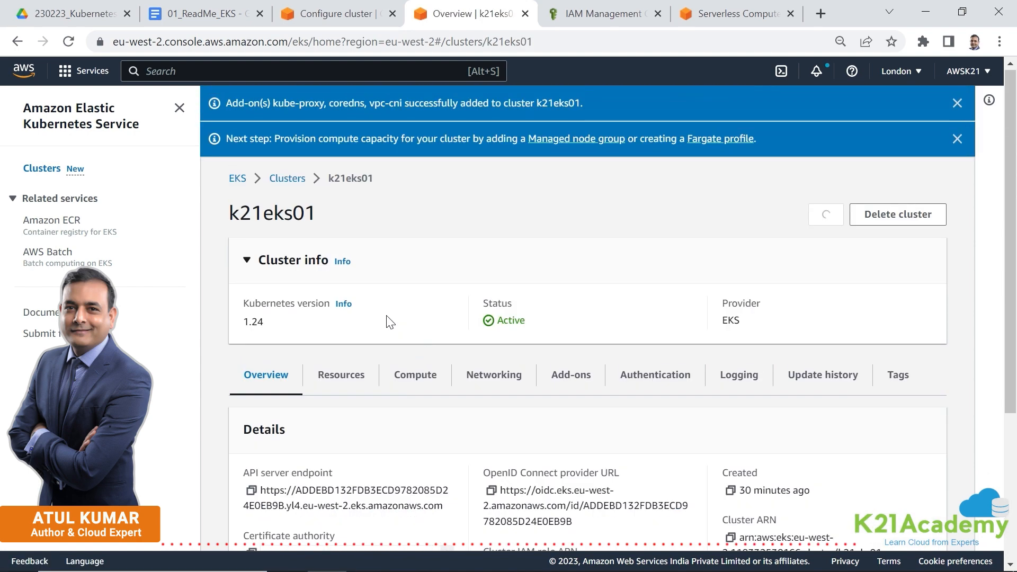
click(413, 376)
scroll(579, 372, down, 5)
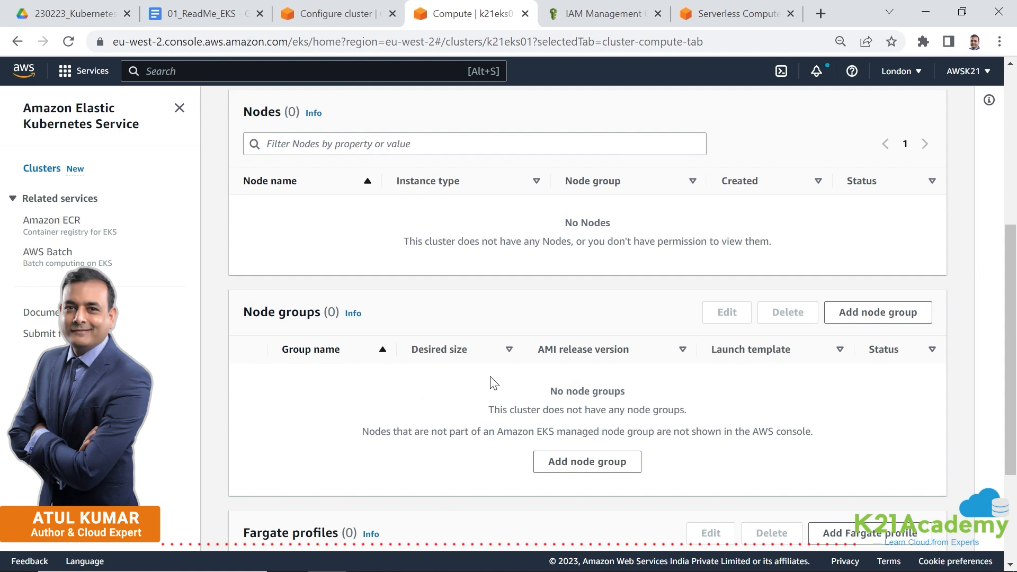
scroll(493, 382, up, 3)
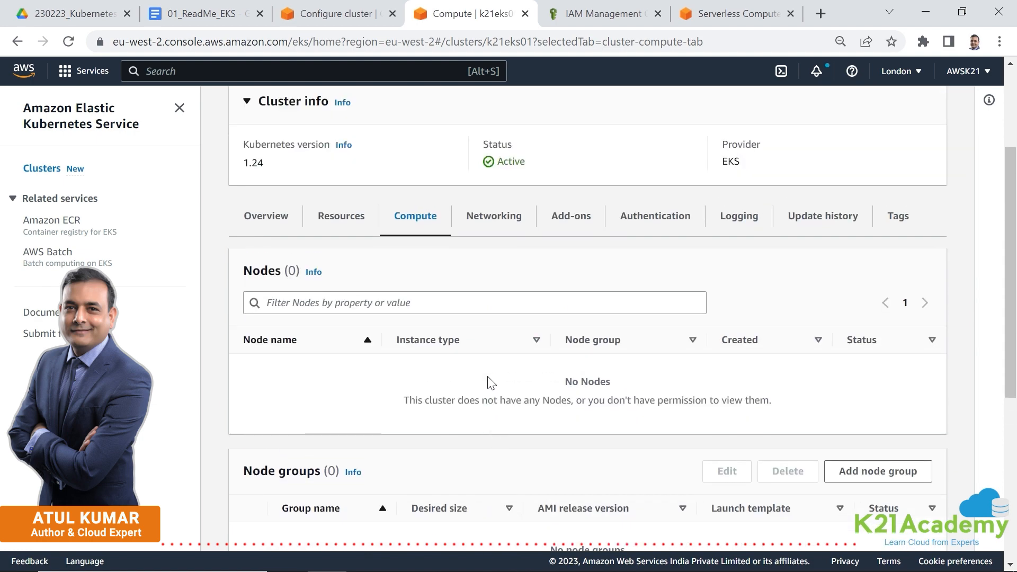